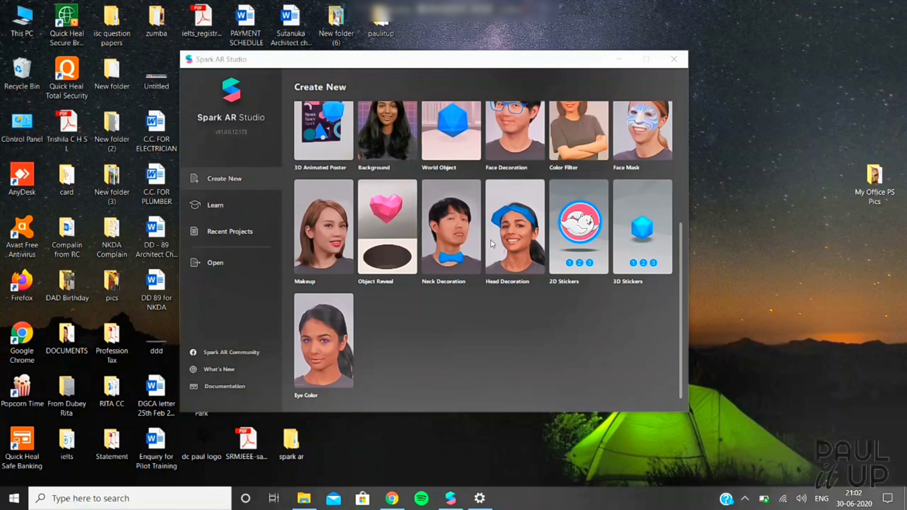
Create a blank new project and maximise its window
scroll(630, 256, "up", 5)
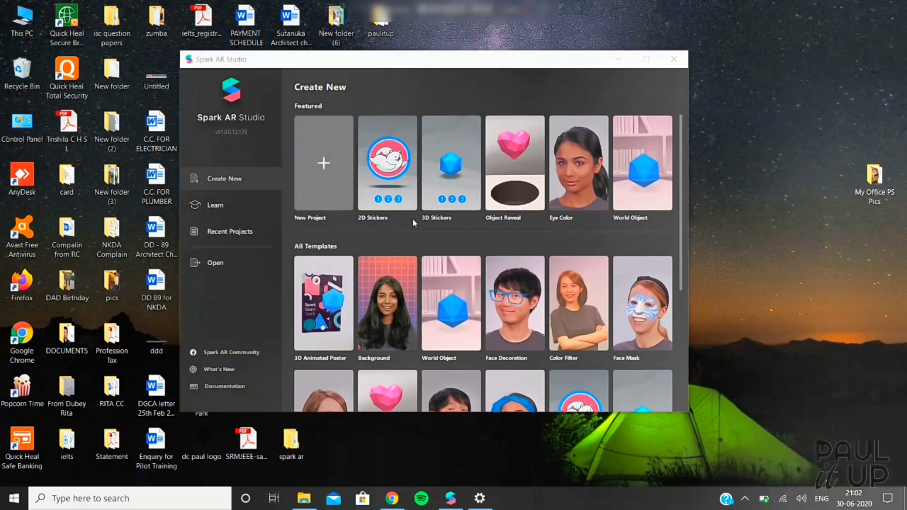
left_click(345, 165)
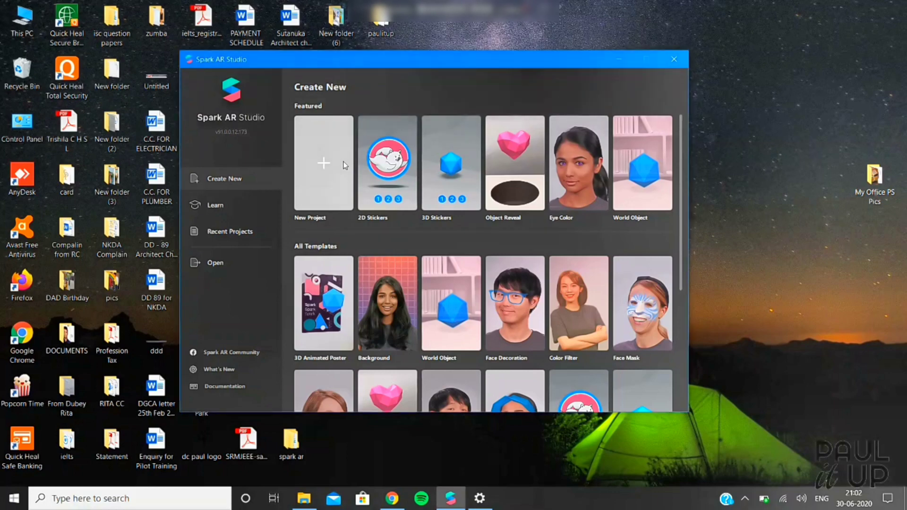
left_click(345, 165)
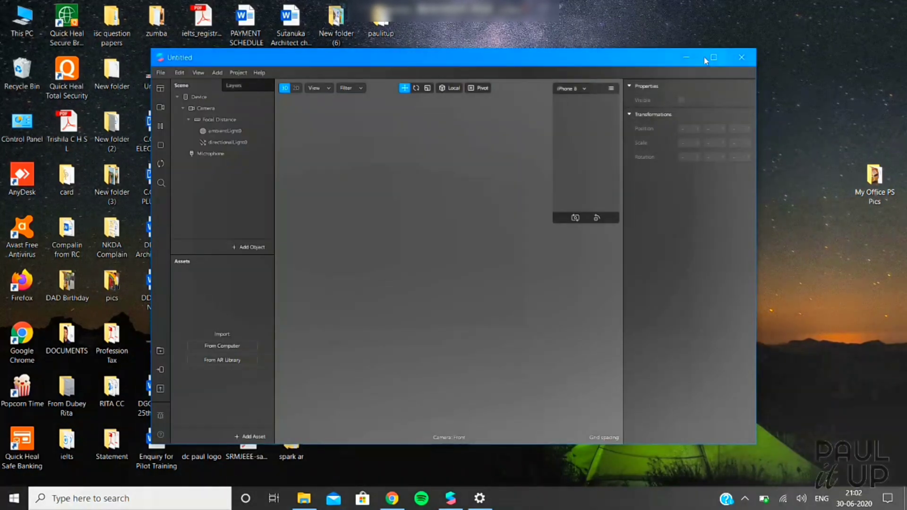
left_click(713, 58)
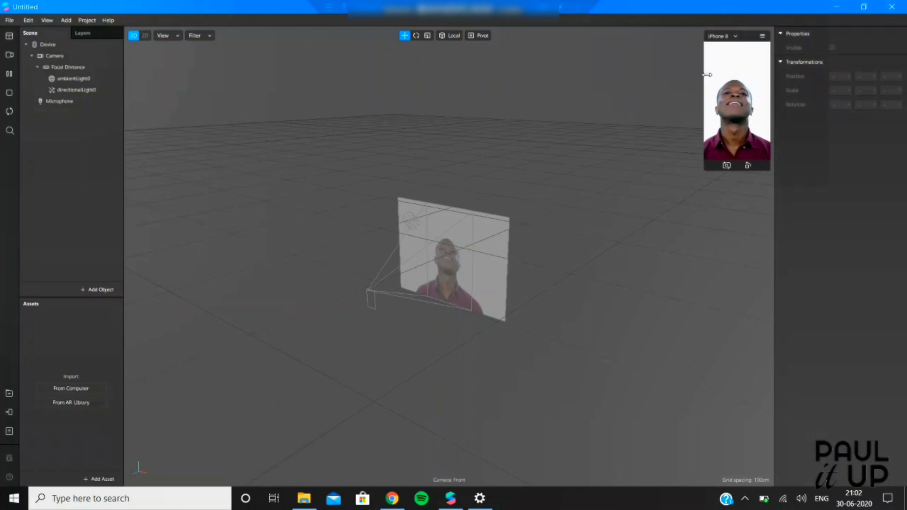
Enlarge the device preview and set the real-time simulation to the video of the red-haired woman
left_click_drag(706, 75, 580, 211)
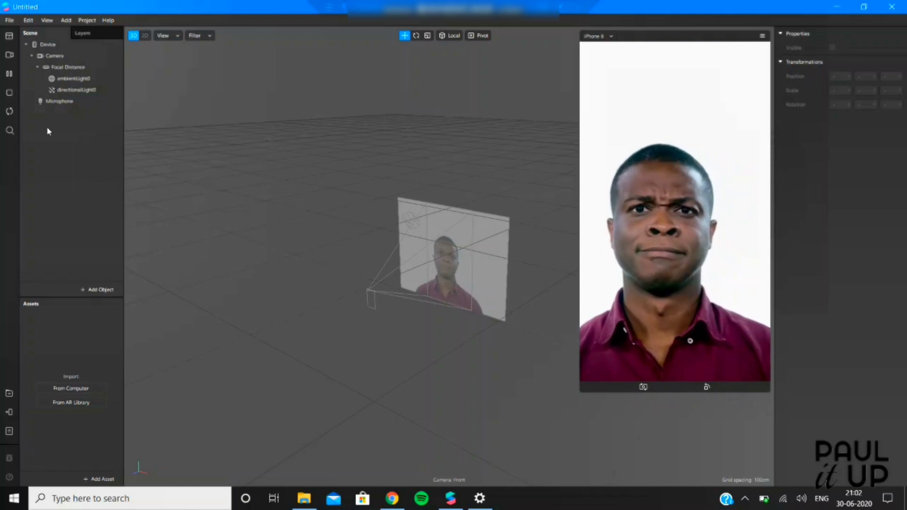
left_click(9, 55)
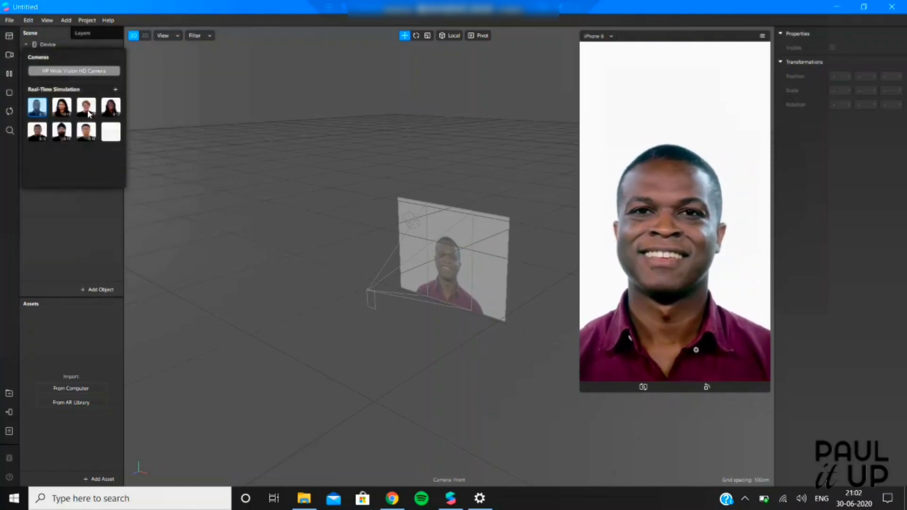
left_click(87, 109)
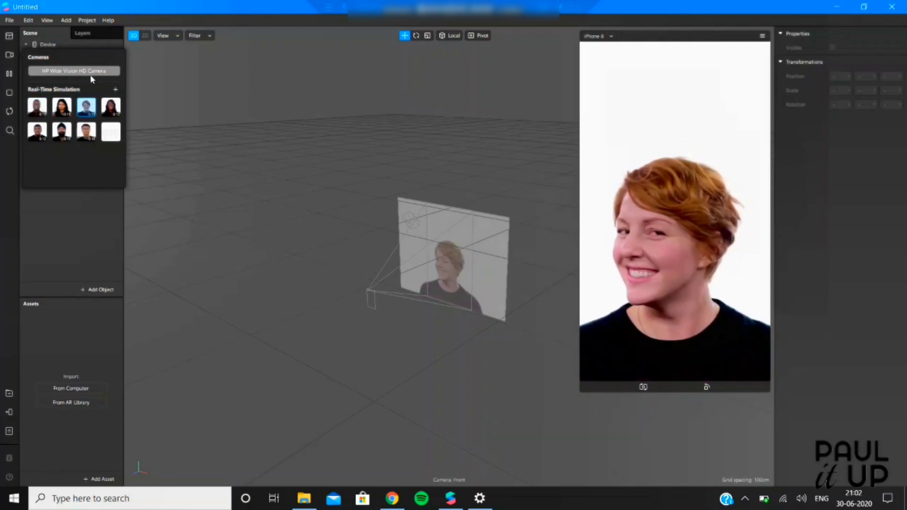
left_click(86, 128)
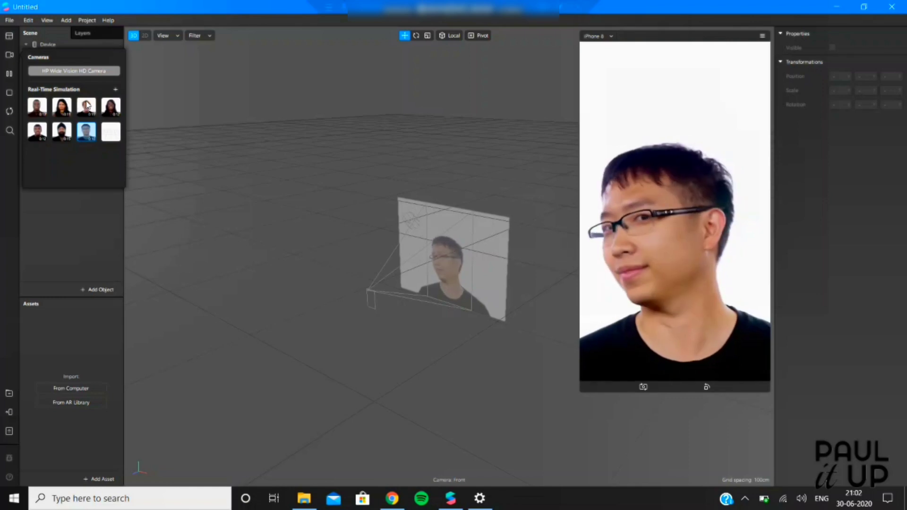
left_click(88, 106)
left_click(173, 94)
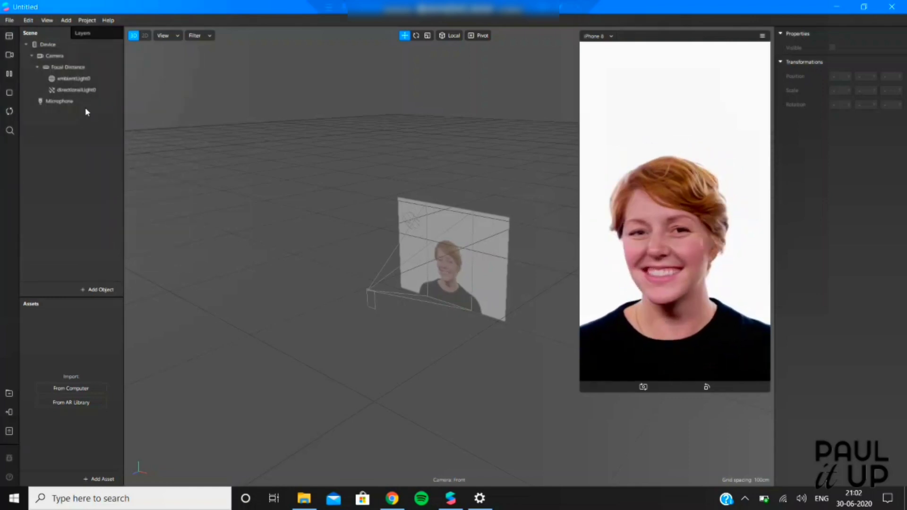
Add a canvas under the camera and insert a rectangle into that canvas
left_click(59, 61)
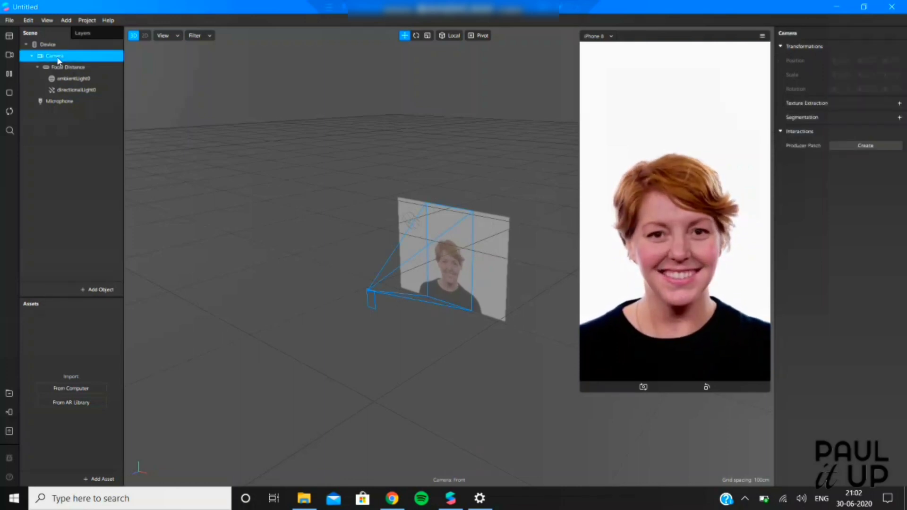
right_click(59, 61)
mouse_move(99, 66)
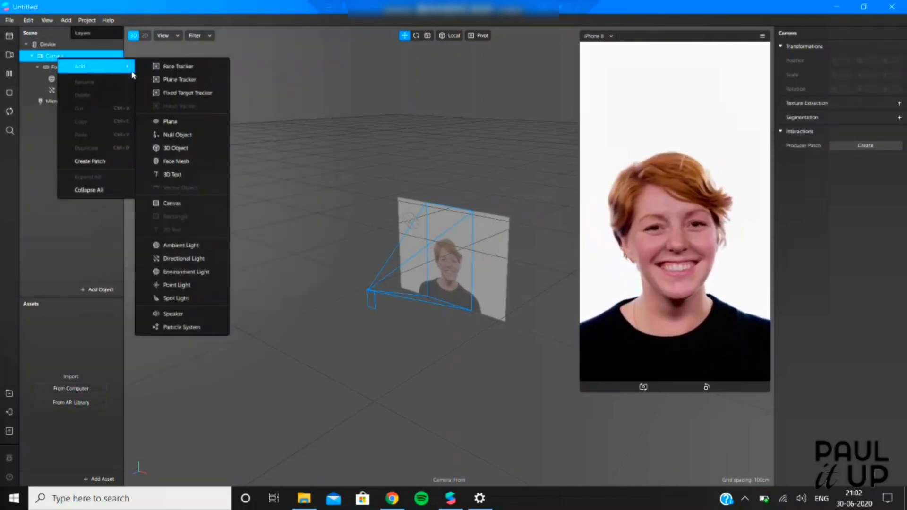
left_click(172, 203)
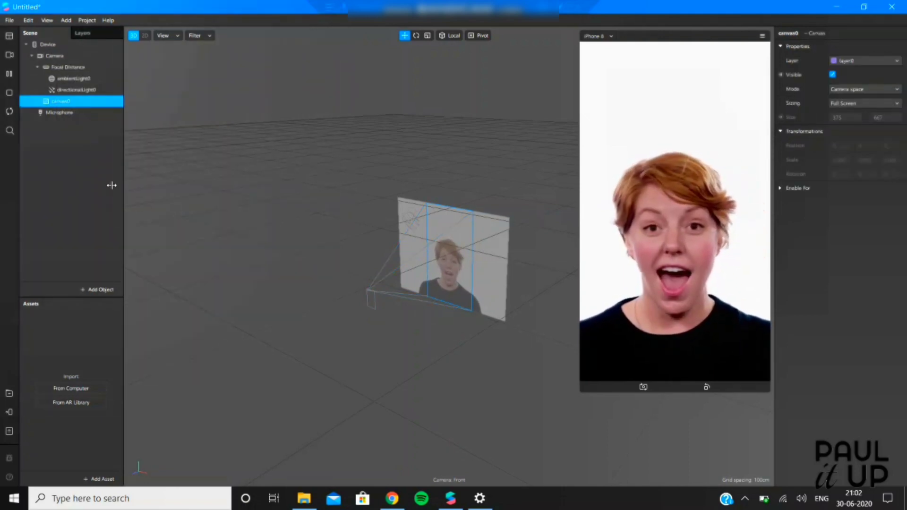
right_click(75, 104)
mouse_move(93, 113)
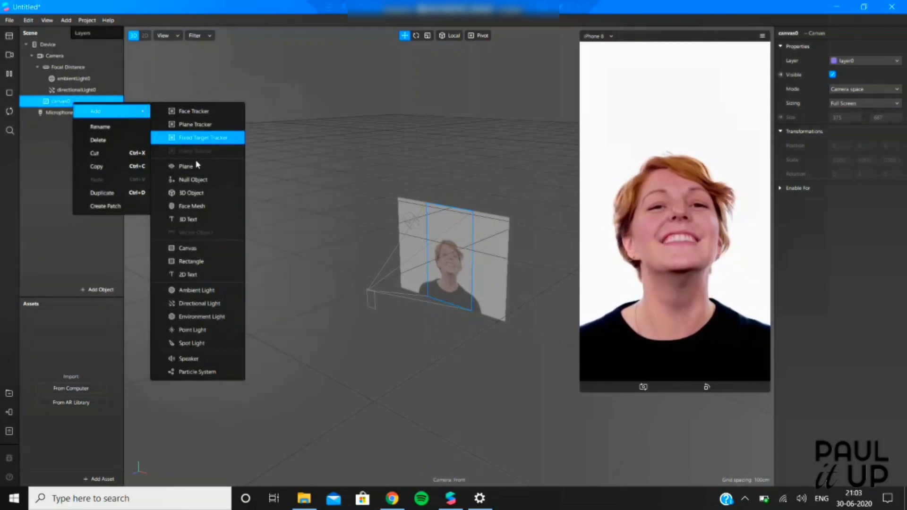
left_click(194, 263)
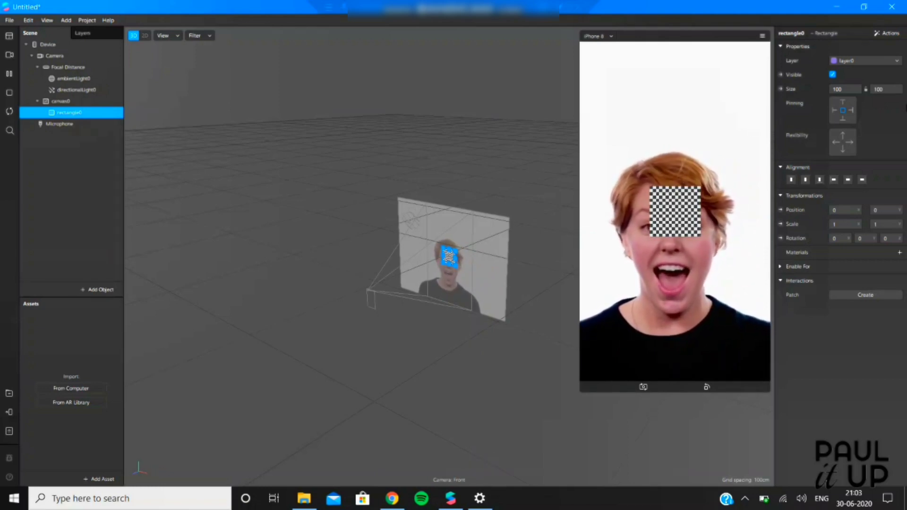
Set the rectangle's size to fill the full height and full width of the canvas
left_click(888, 90)
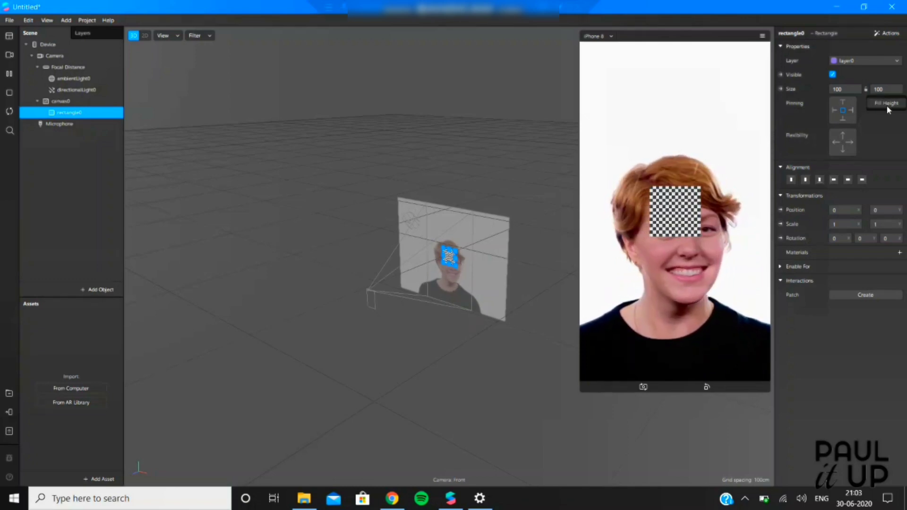
left_click(886, 104)
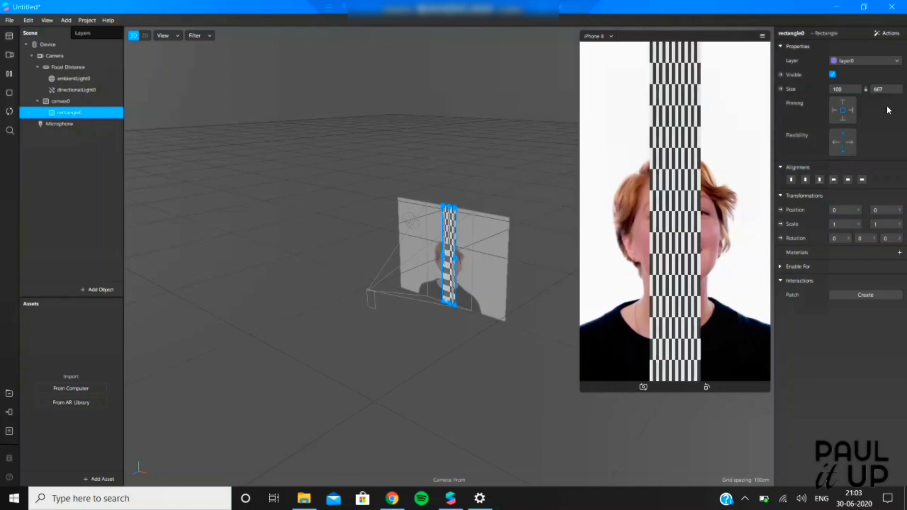
left_click(846, 90)
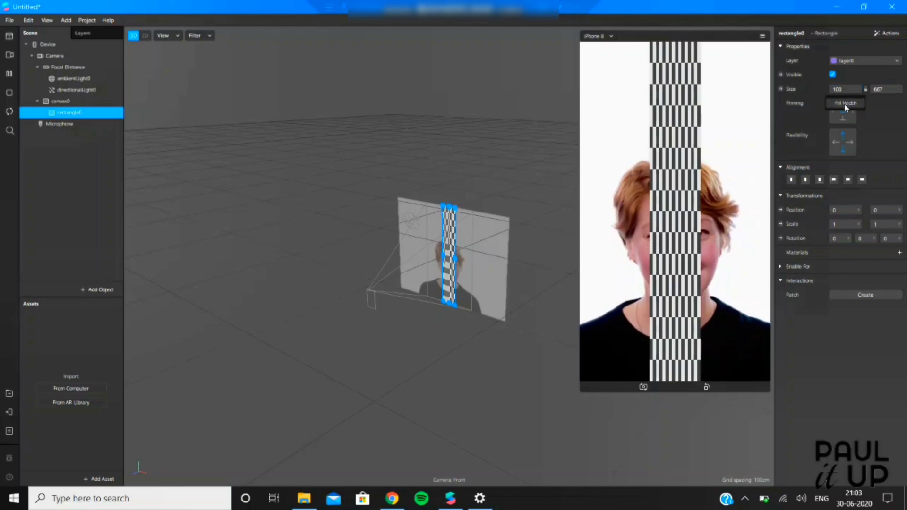
left_click(844, 103)
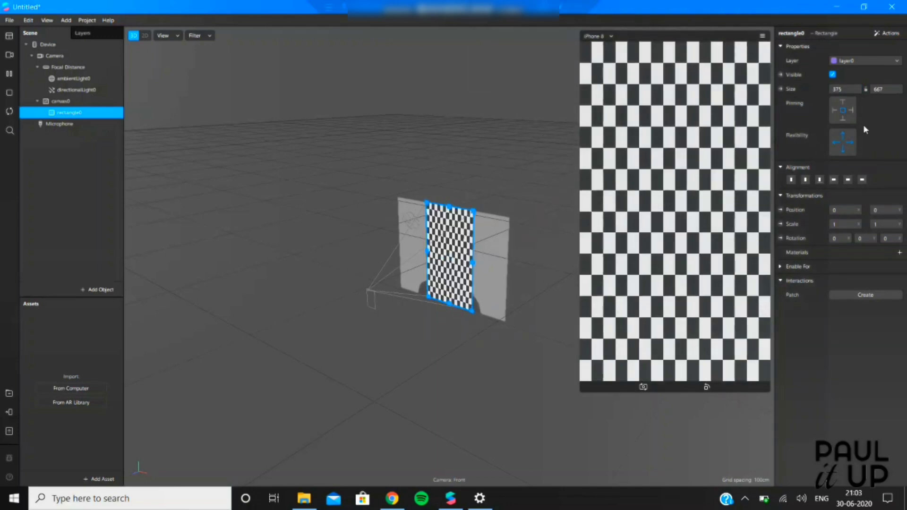
left_click(546, 147)
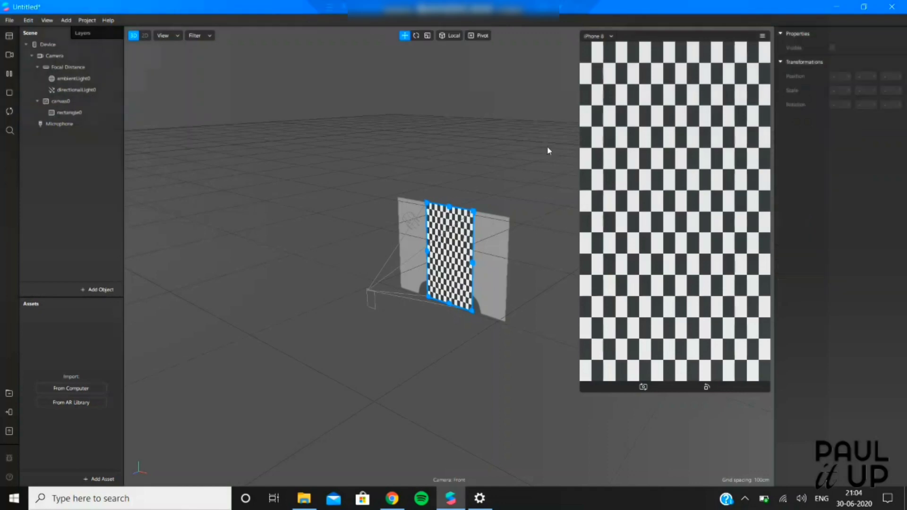
Give the rectangle a new material and create a patch from that material's diffuse texture
left_click(88, 116)
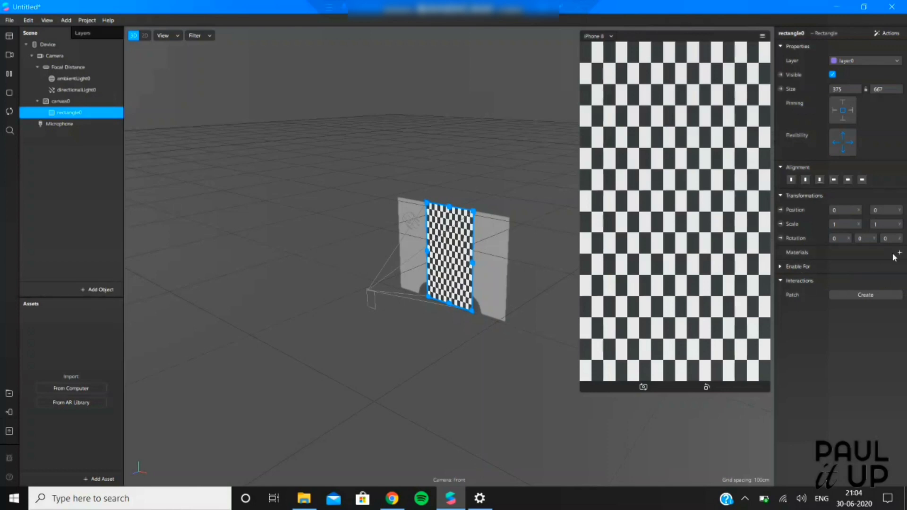
left_click(899, 254)
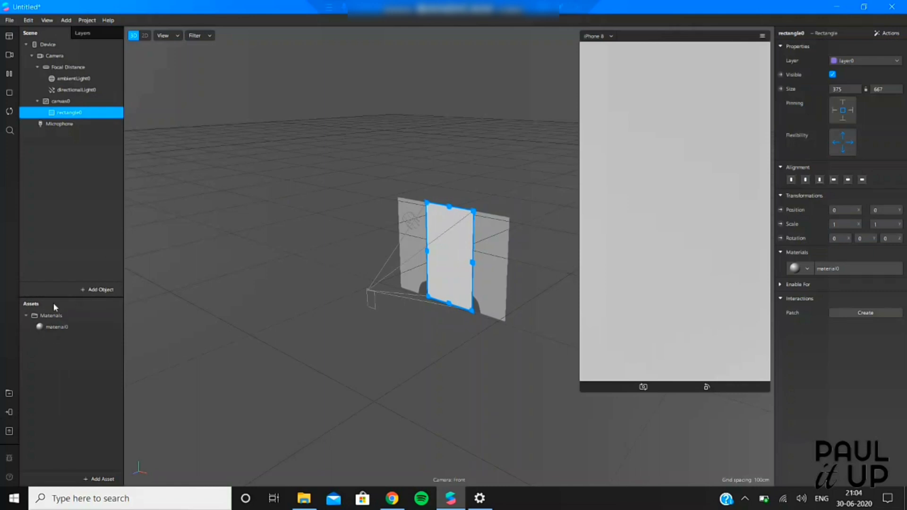
left_click(55, 327)
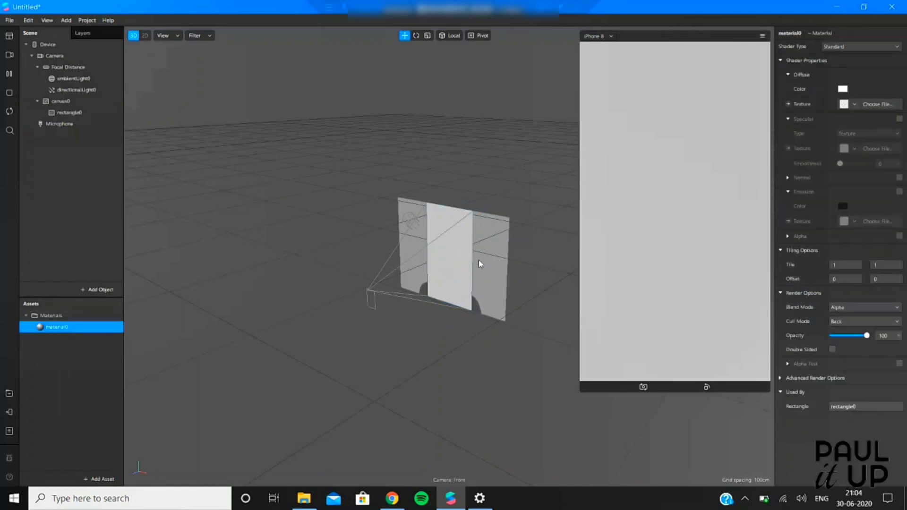
left_click(788, 104)
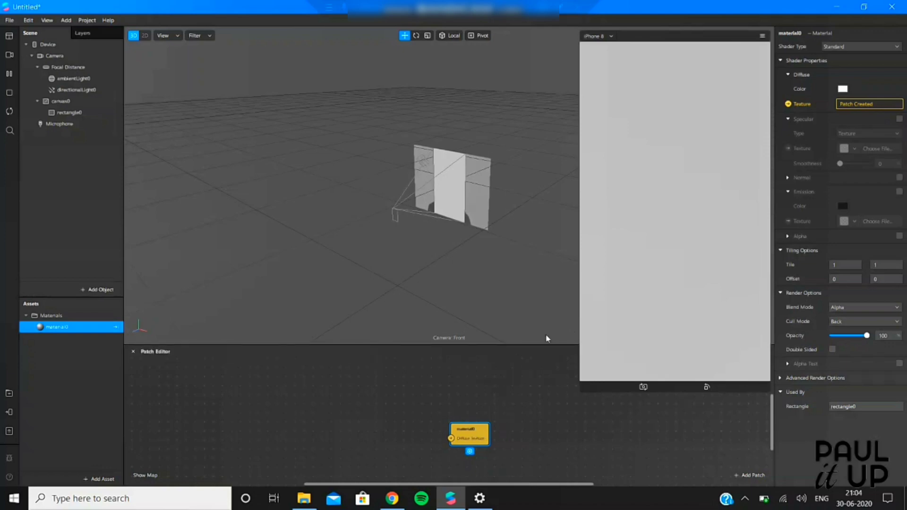
Shrink the device preview to free up room around the material patch in the Patch Editor
left_click(582, 288)
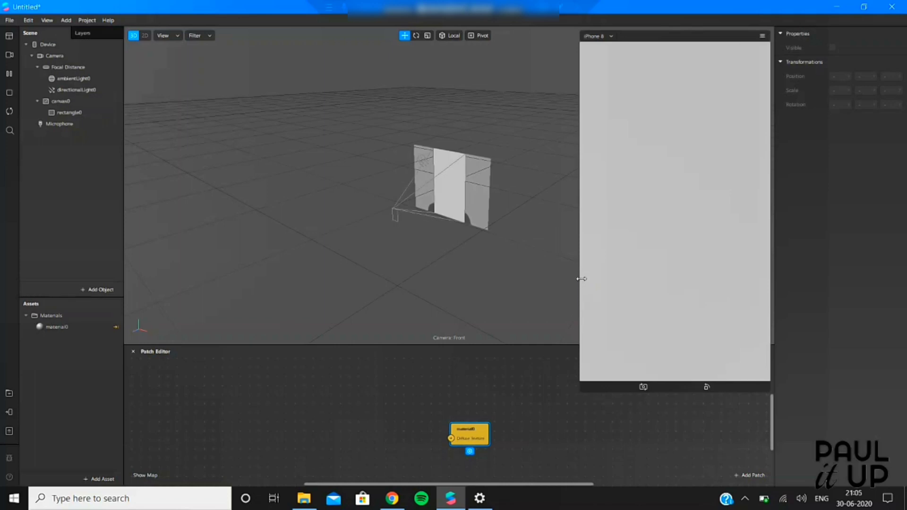
left_click_drag(581, 278, 611, 255)
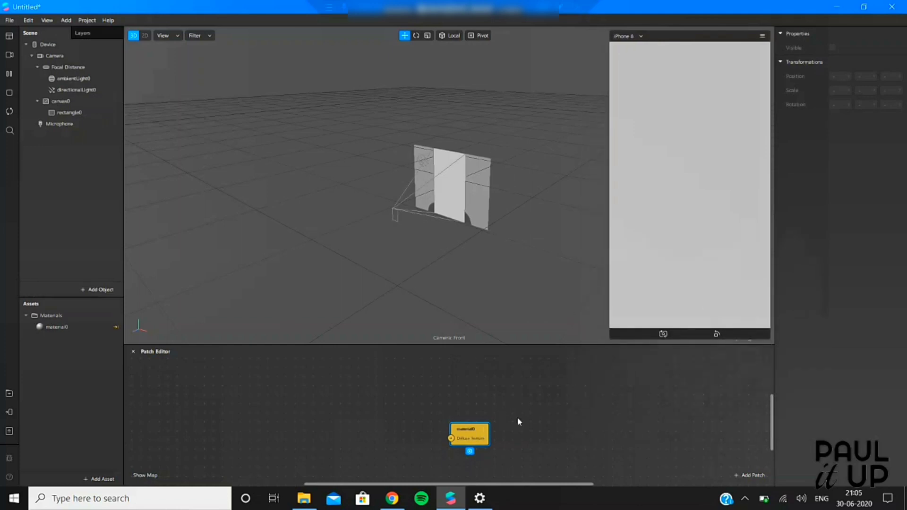
left_click_drag(518, 422, 599, 403)
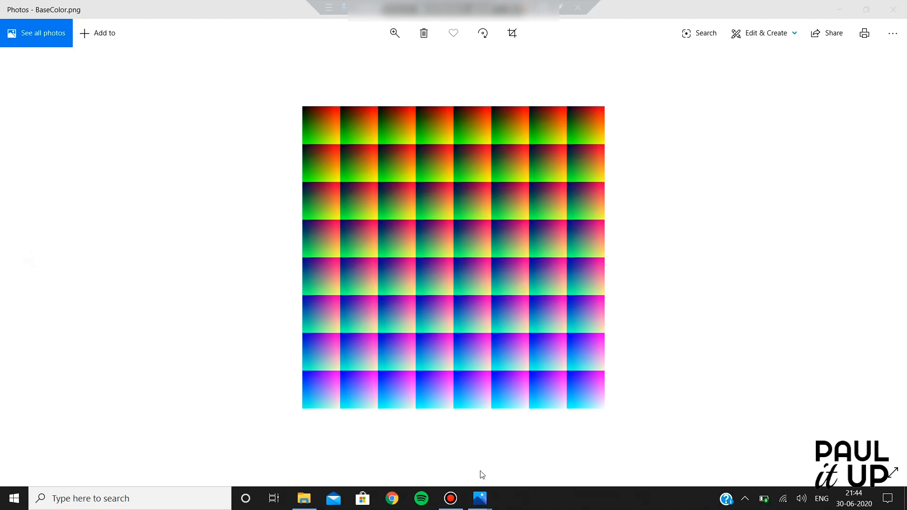
Switch to Photos and compare the base colour grid with the foggy_night and horror_blue lookup images
mouse_move(480, 501)
left_click(451, 465)
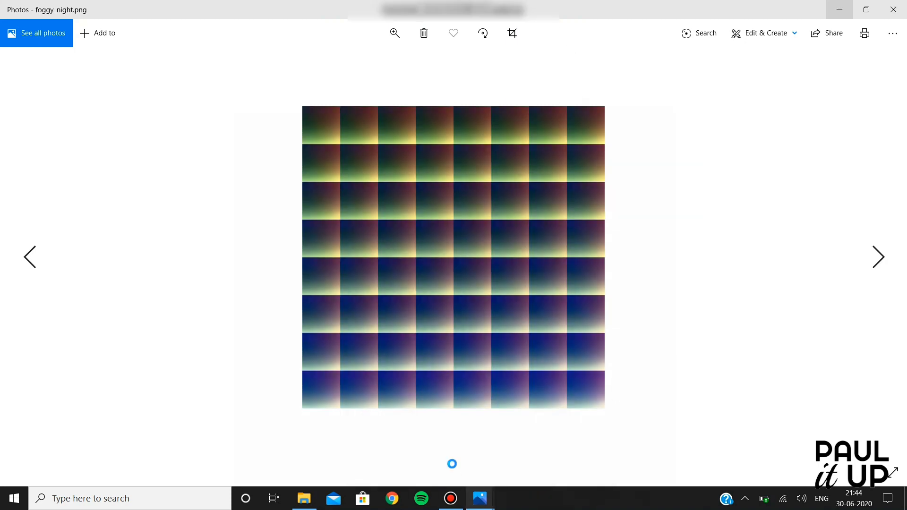
key("Right")
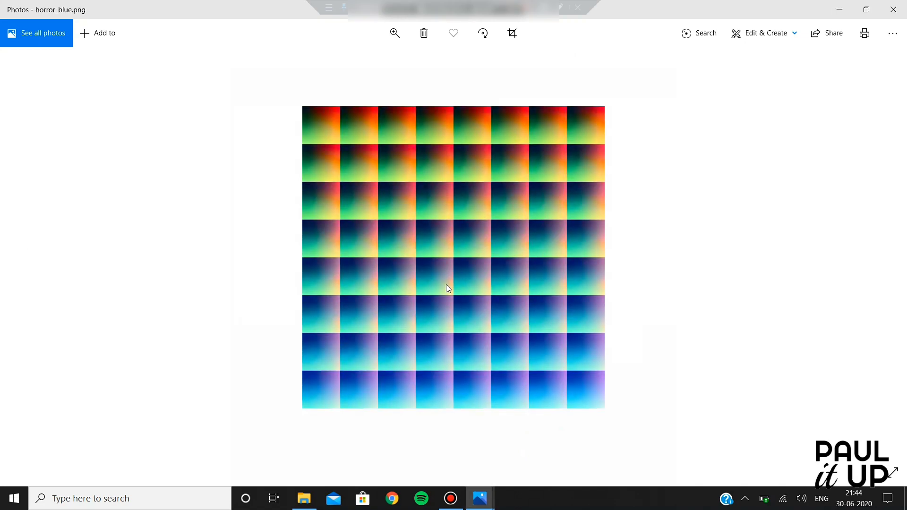
key("Left")
key("Left")
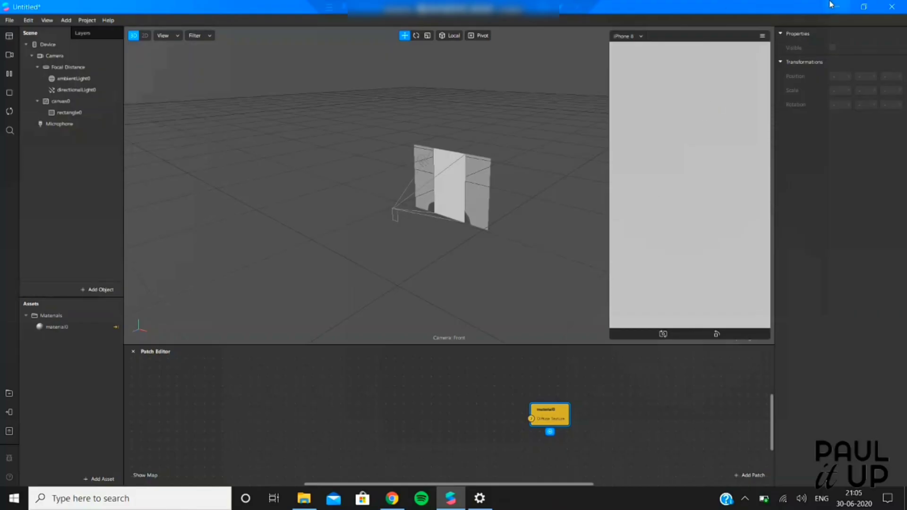
Import the filmstock_50 image from the desktop's FILTER folder into the project's assets as a texture
left_click(833, 5)
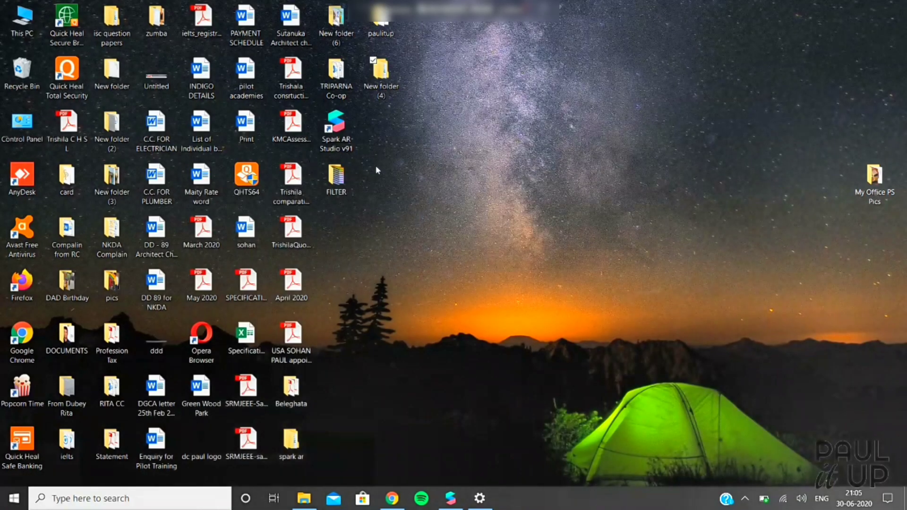
double_click(334, 183)
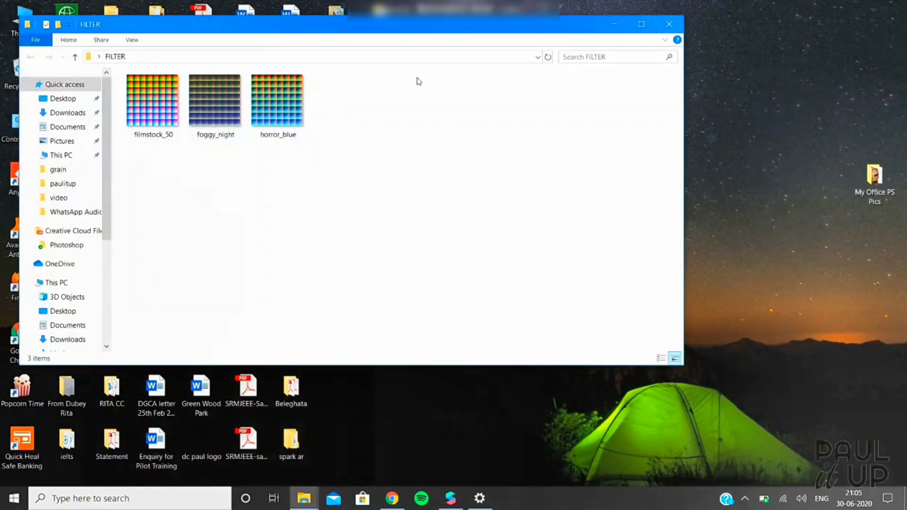
left_click(641, 24)
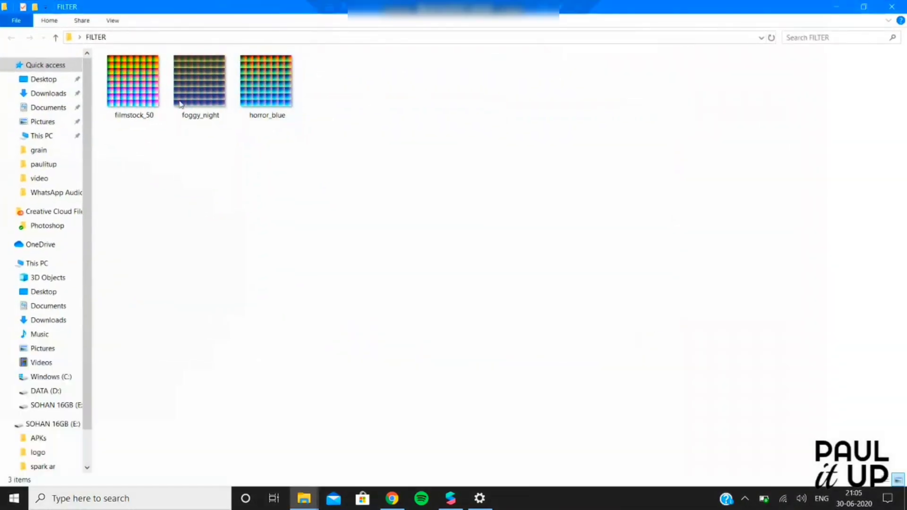
left_click(137, 97)
left_click_drag(149, 107, 89, 383)
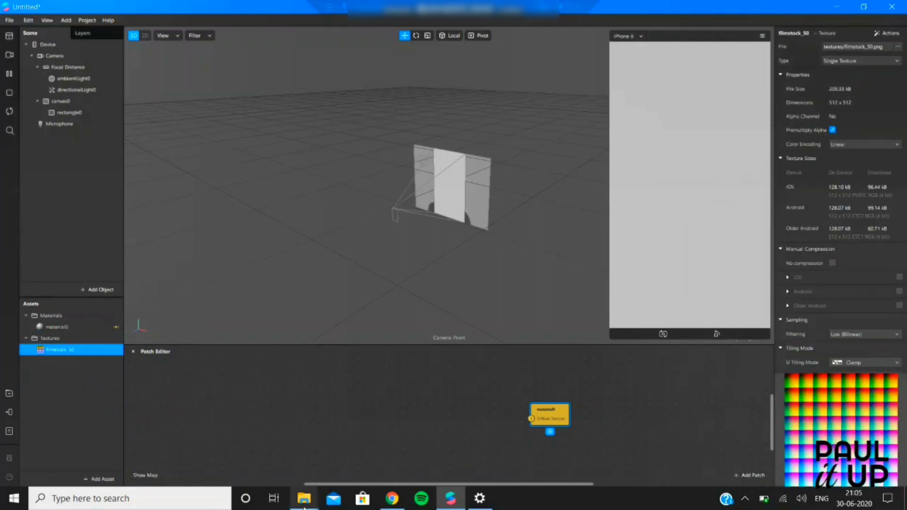
Import the FastColorLUT.arp patch from the colour filters folder into the project's assets
mouse_move(304, 494)
mouse_move(285, 455)
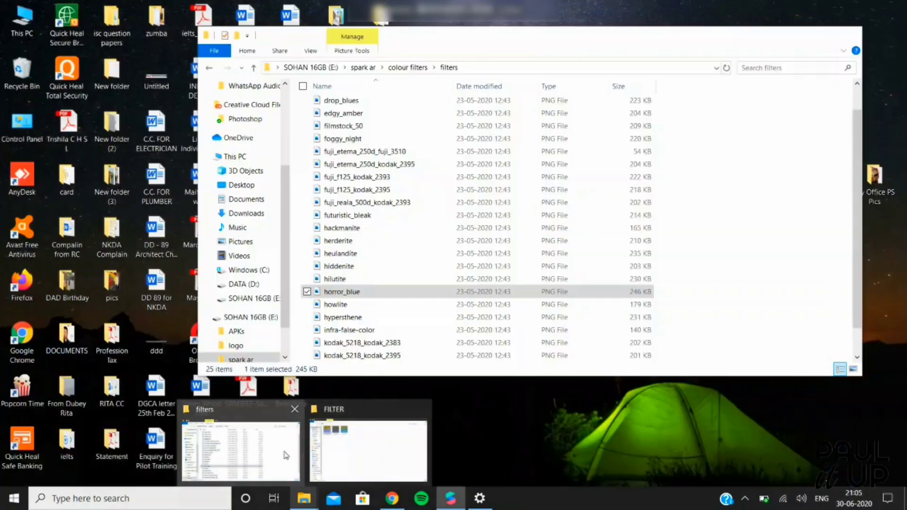
left_click(285, 455)
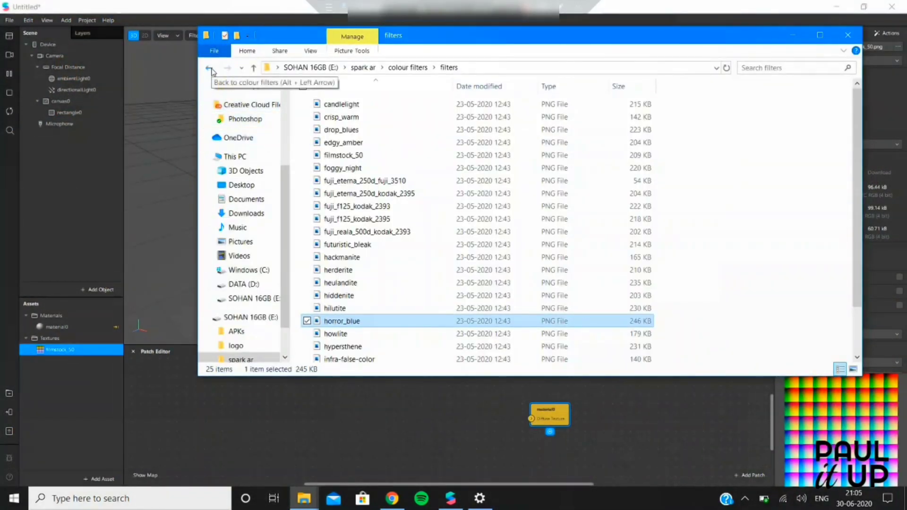
left_click(210, 69)
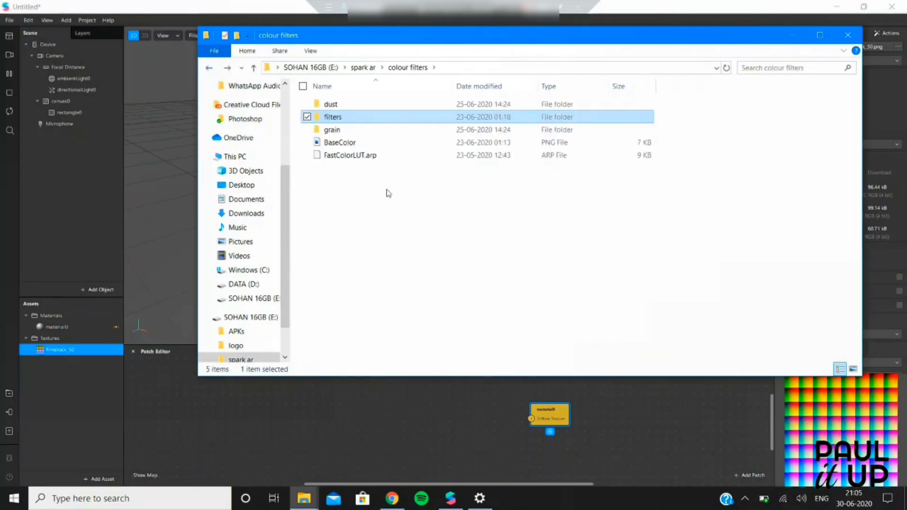
left_click(364, 155)
left_click_drag(364, 155, 80, 401)
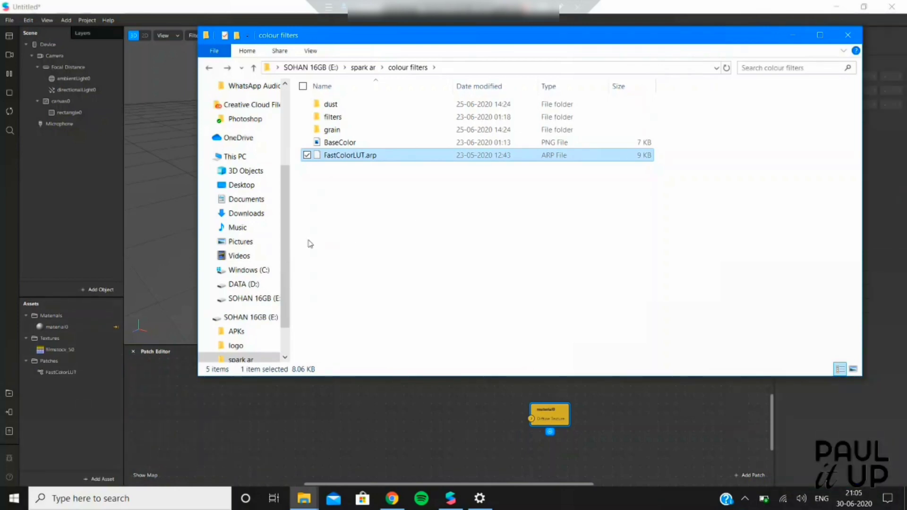
left_click(790, 32)
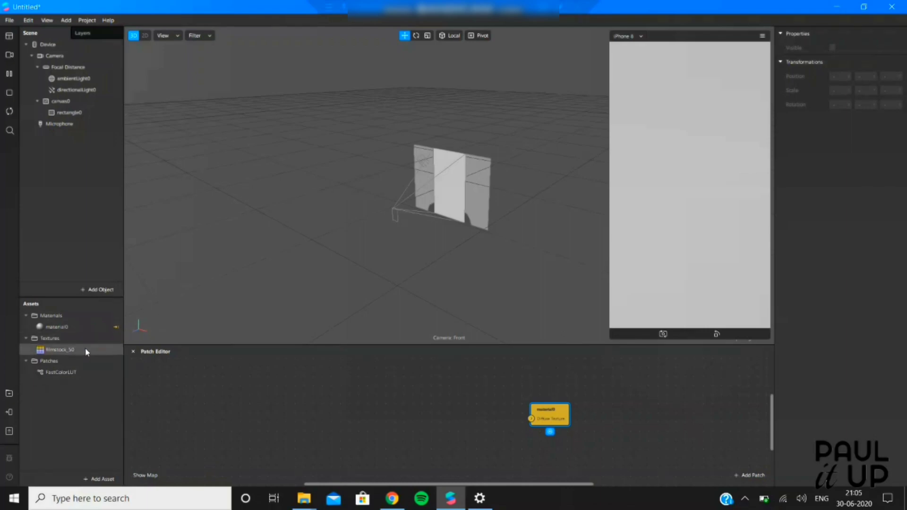
Add the filmstock_50 texture and FastColorLUT to the Patch Editor, arranged in order before the material patch
left_click(60, 349)
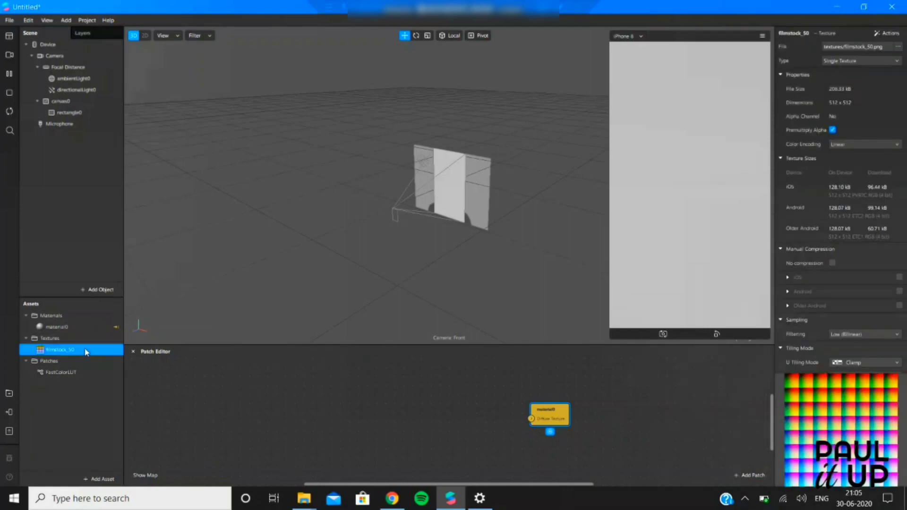
left_click_drag(86, 352, 407, 409)
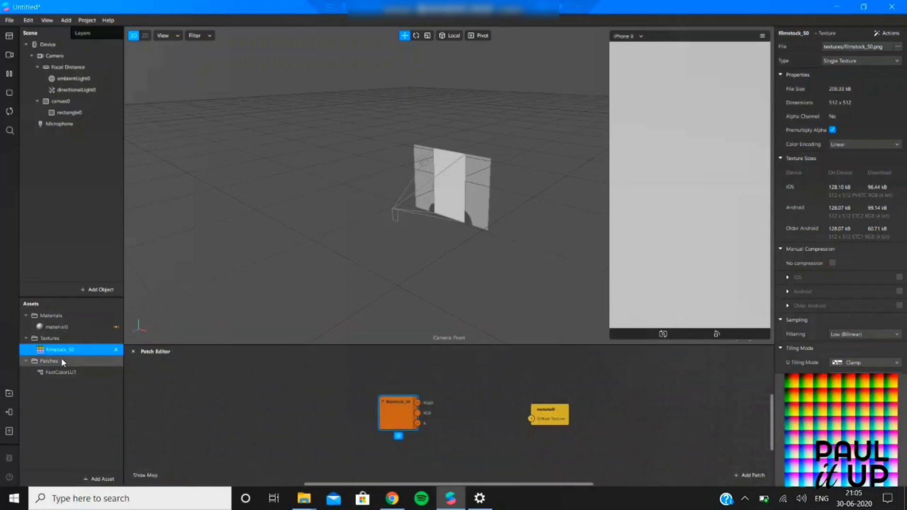
left_click_drag(56, 370, 484, 401)
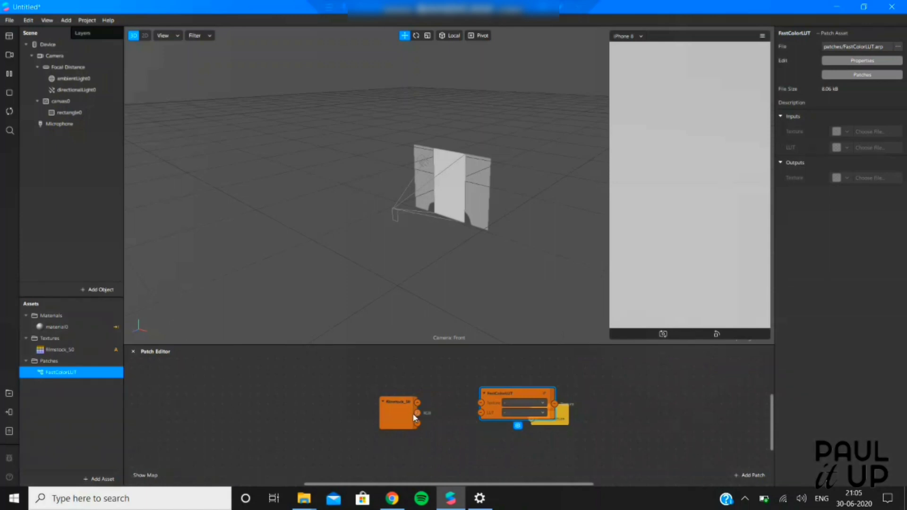
left_click_drag(413, 413, 300, 430)
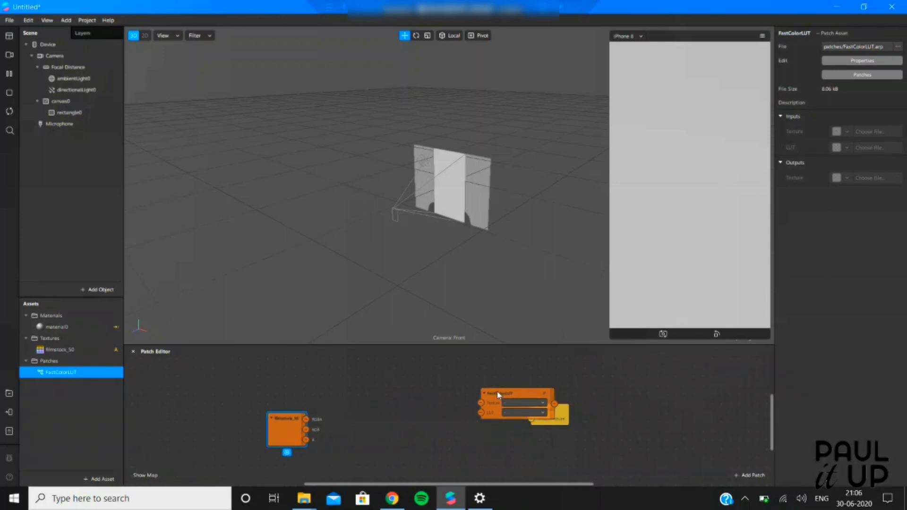
left_click_drag(497, 392, 402, 390)
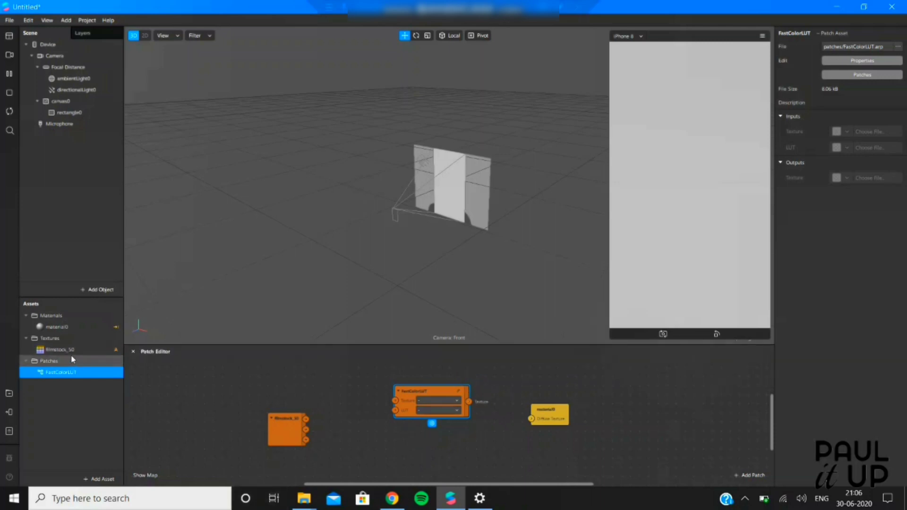
Extract a camera texture from the Camera object
left_click(73, 327)
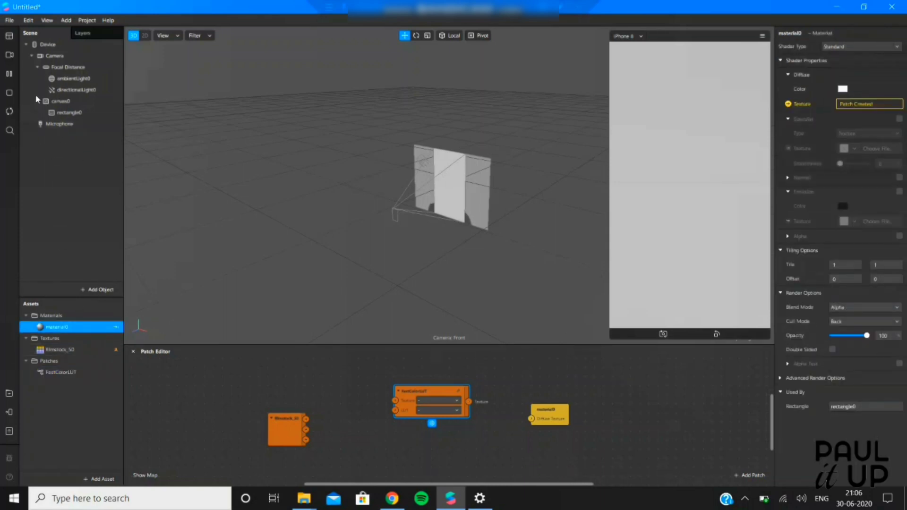
left_click(53, 56)
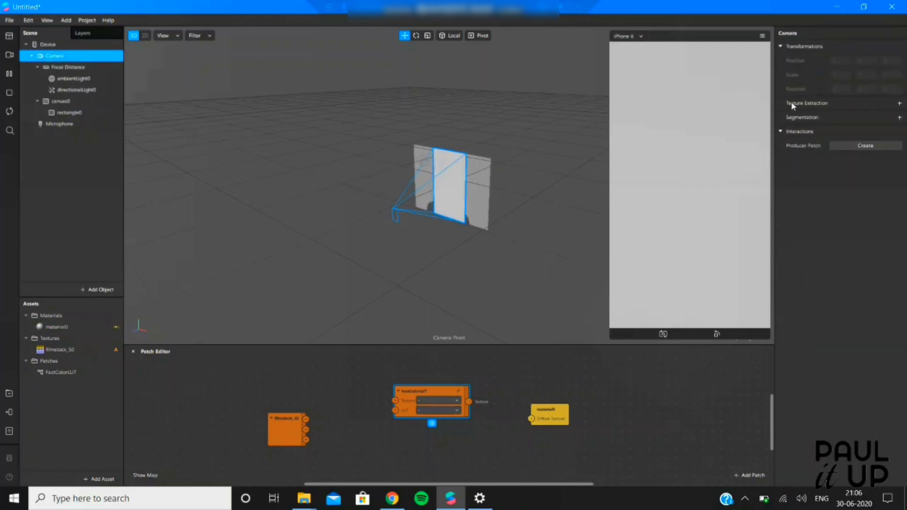
left_click(899, 103)
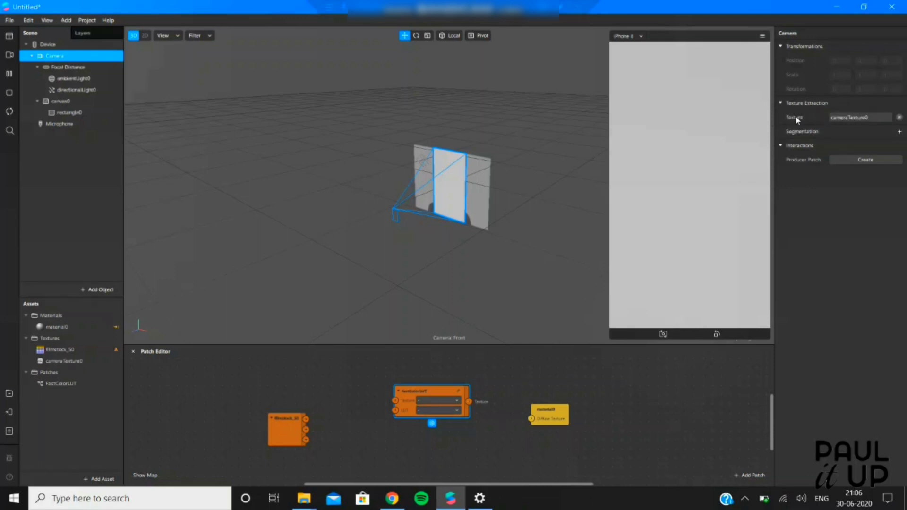
Rename the extracted camera texture as NULL
left_click(74, 362)
right_click(74, 363)
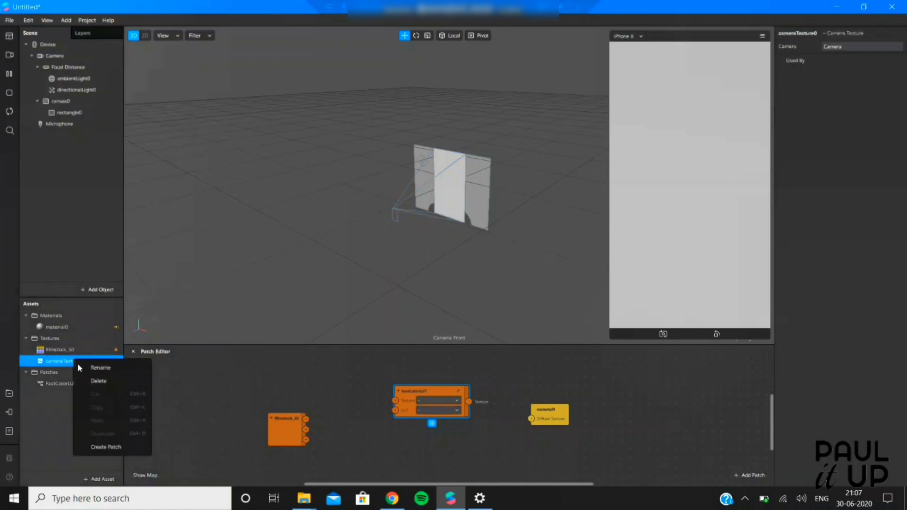
left_click(85, 368)
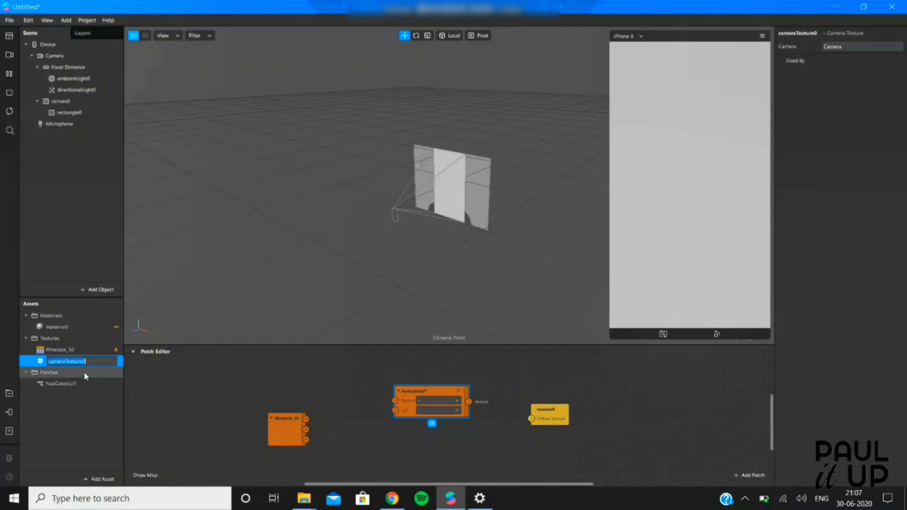
type("NULL")
key("Return")
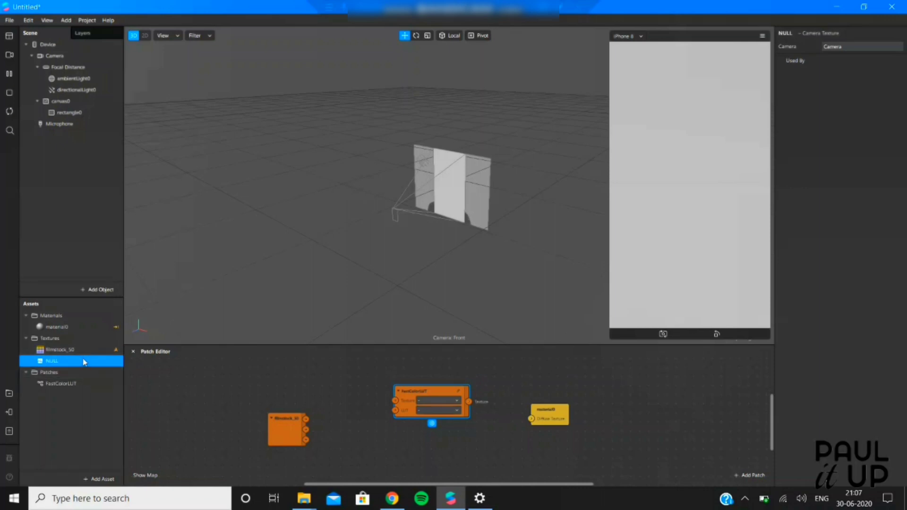
Add a NULL texture patch and wire NULL to FastColorLUT's Texture, filmstock_50 to its LUT, and its output to material0's Diffuse Texture
left_click_drag(117, 364, 283, 374)
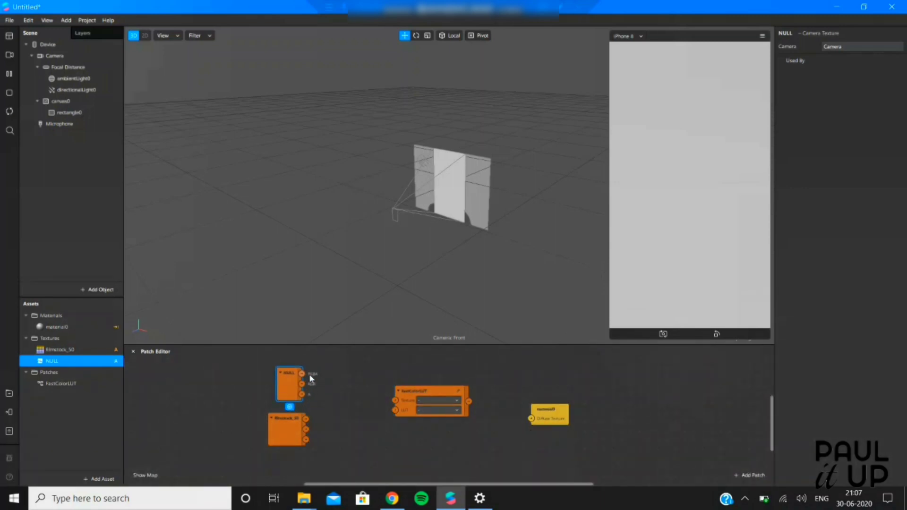
left_click_drag(393, 403, 393, 403)
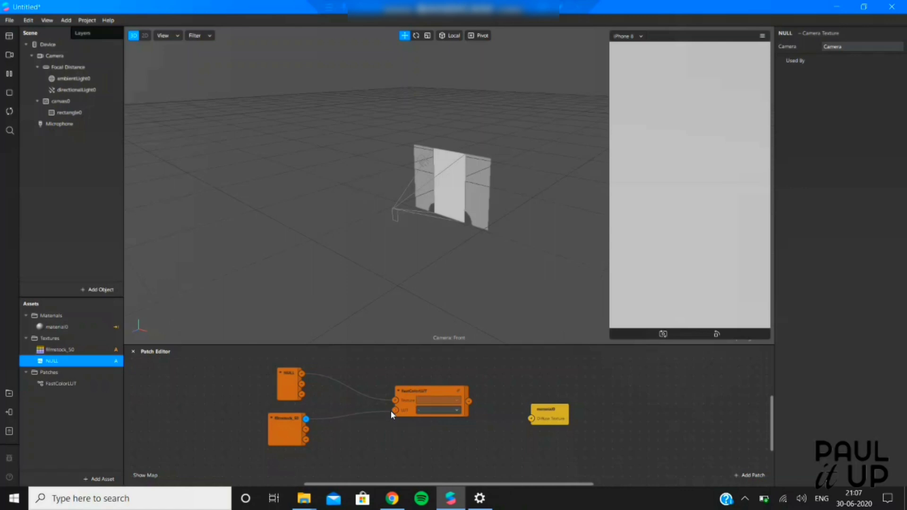
left_click_drag(394, 414, 395, 411)
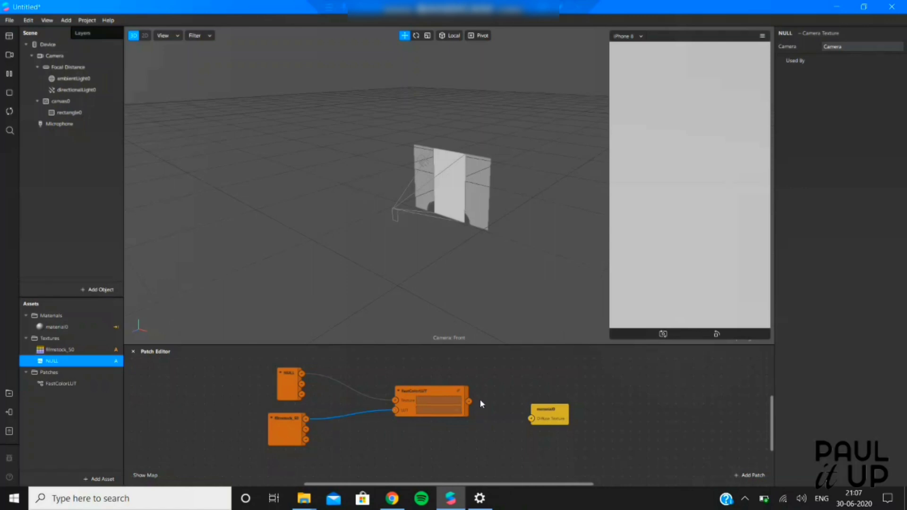
left_click_drag(512, 415, 530, 420)
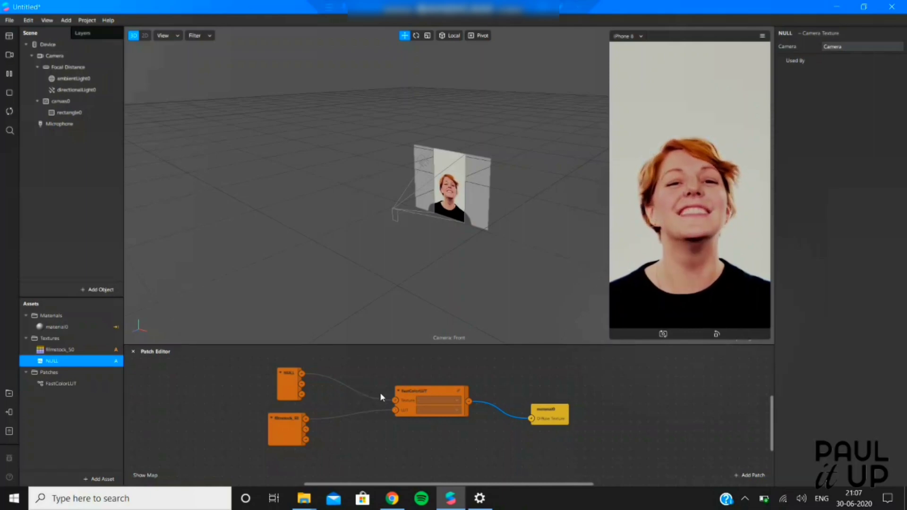
Add the horror_blue and foggy_night textures as patches beside the existing texture patches
left_click(93, 373)
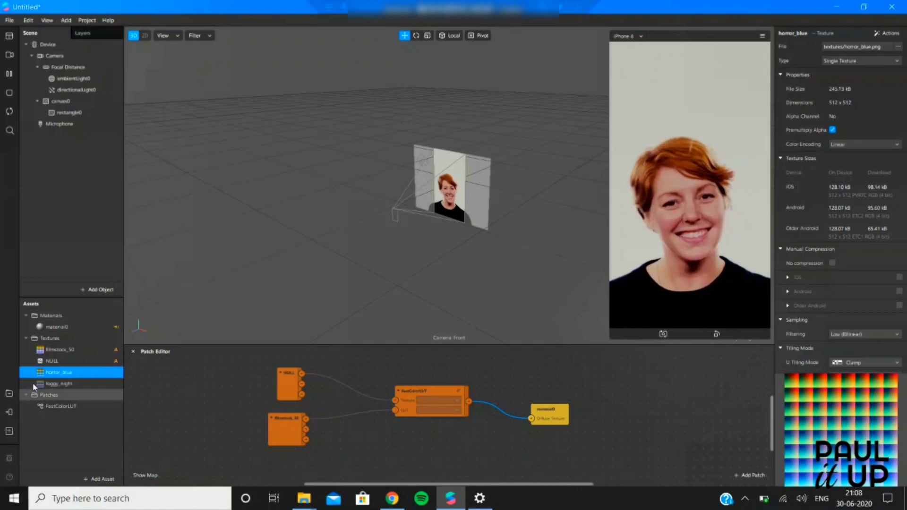
left_click_drag(80, 378, 224, 396)
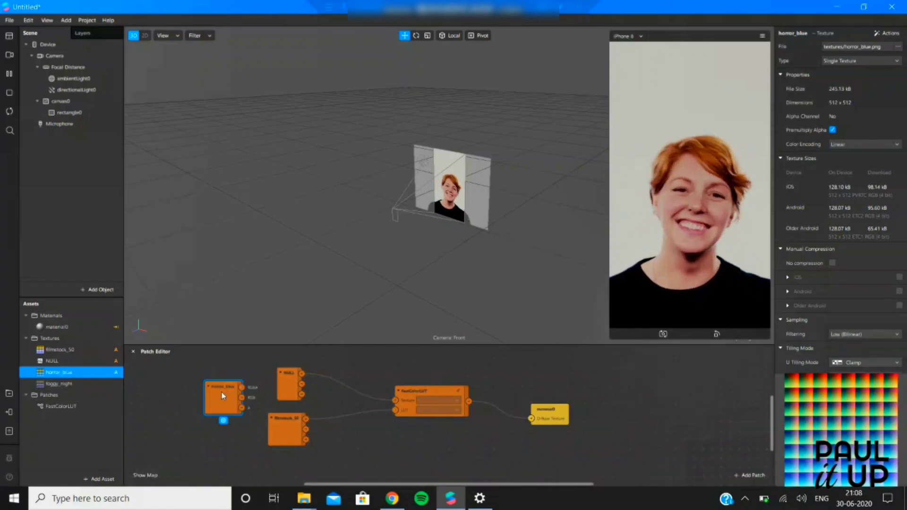
left_click(84, 387)
left_click_drag(83, 386, 172, 415)
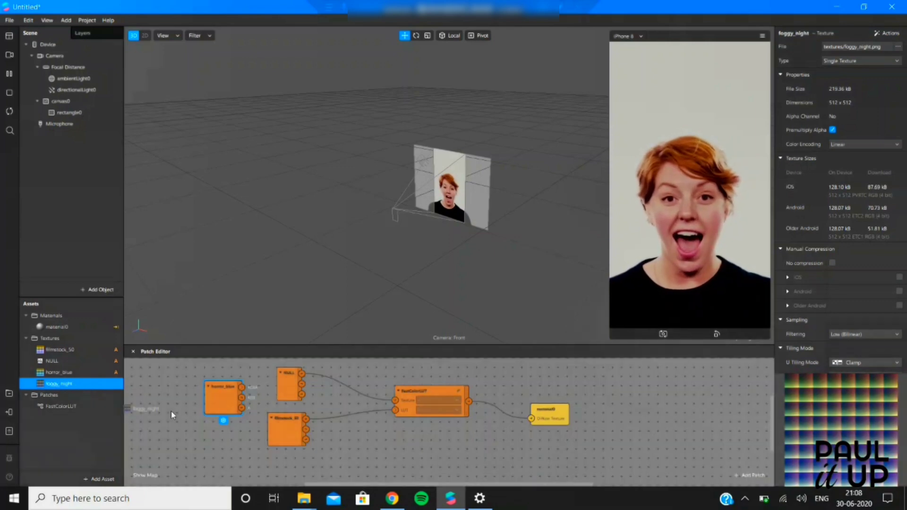
left_click_drag(226, 450, 226, 450)
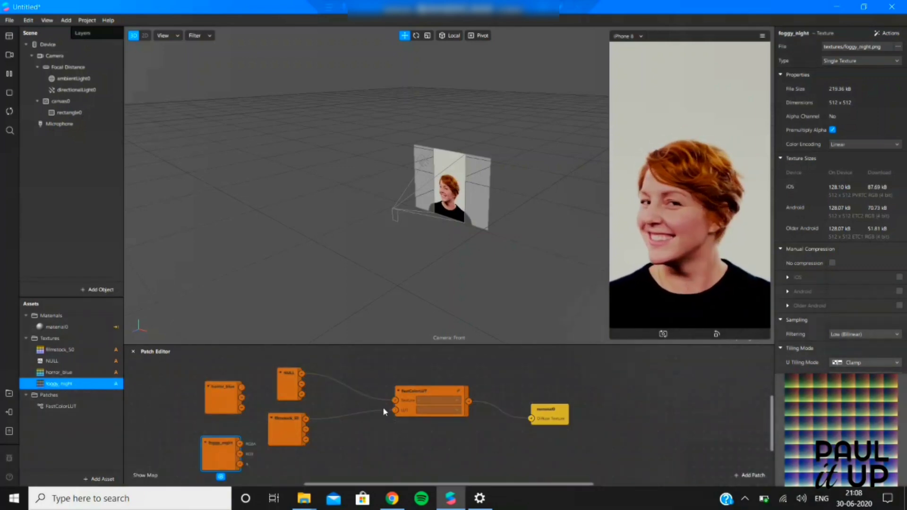
Disconnect filmstock_50 from FastColorLUT's LUT input, close the console, and try foggy_night as the lookup texture
left_click_drag(396, 412, 314, 419)
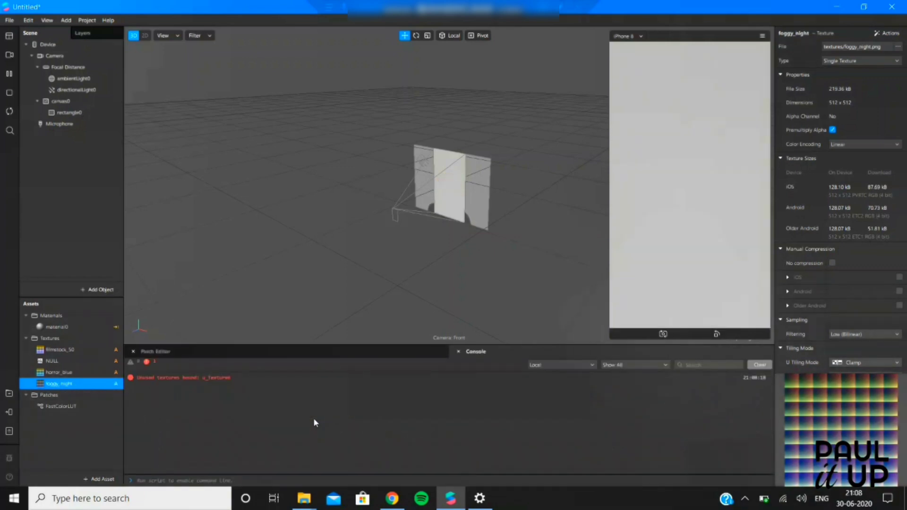
left_click(459, 351)
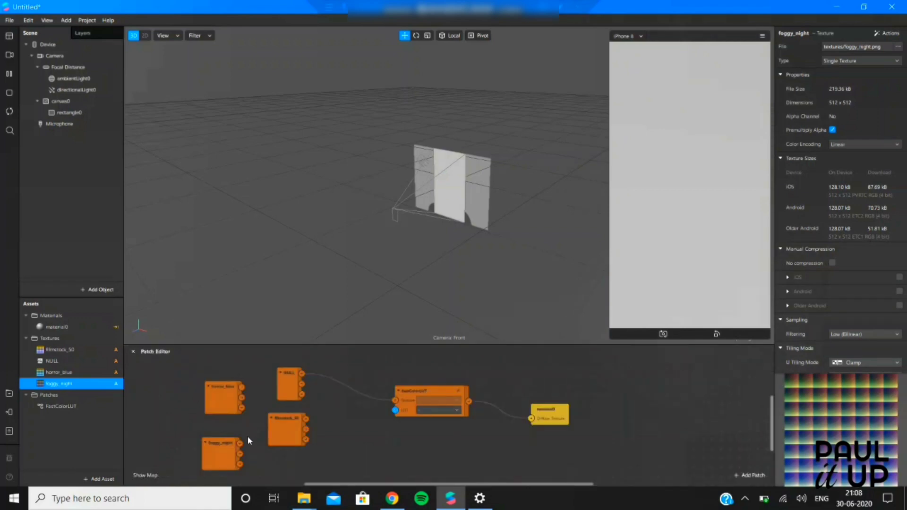
left_click_drag(241, 444, 272, 431)
left_click_drag(399, 412, 396, 410)
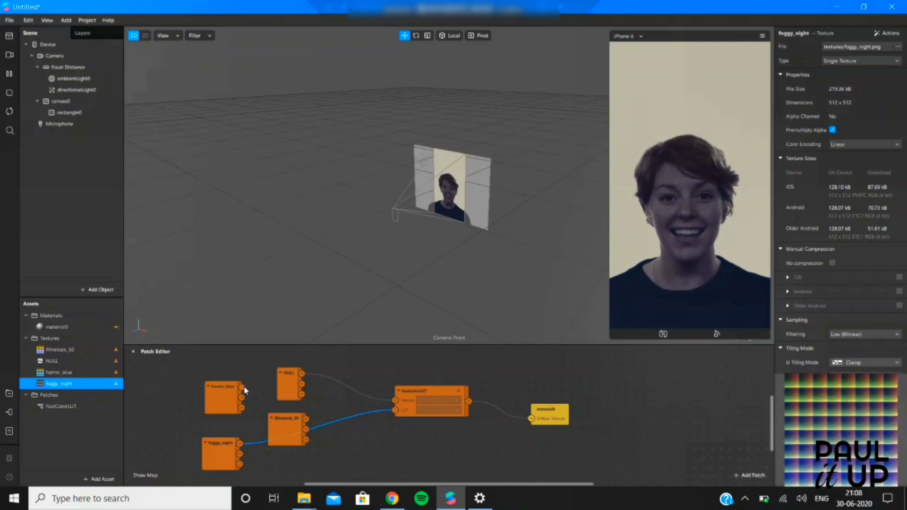
Try horror_blue instead of foggy_night in the LUT input, and reconnect filmstock_50 as the lookup texture
left_click_drag(396, 410, 238, 438)
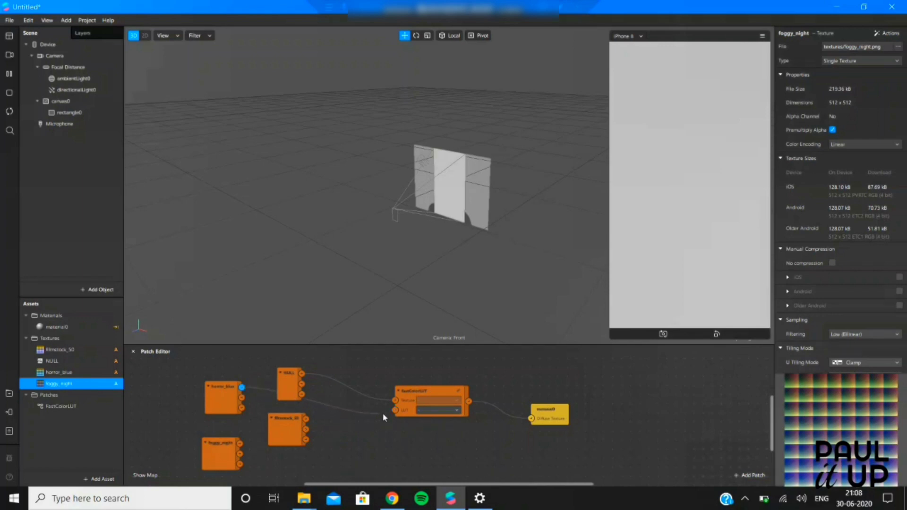
left_click_drag(383, 413, 396, 410)
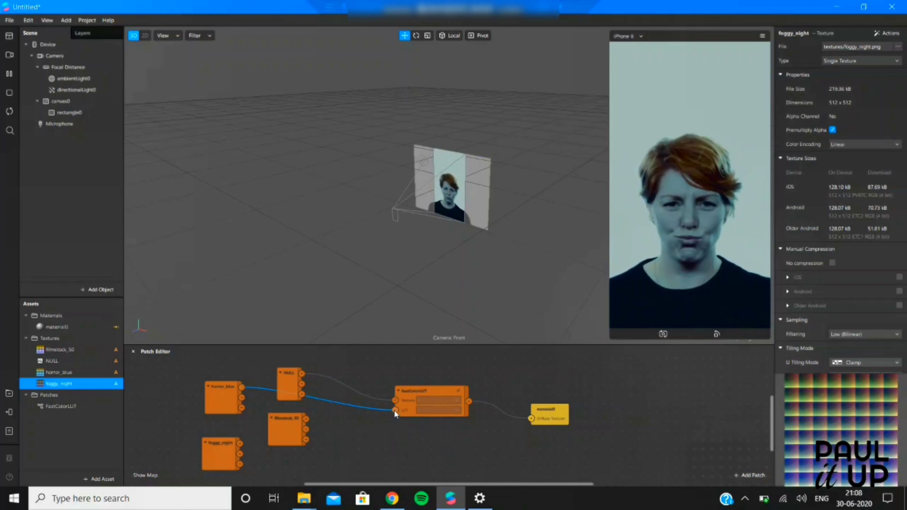
left_click_drag(396, 414, 233, 389)
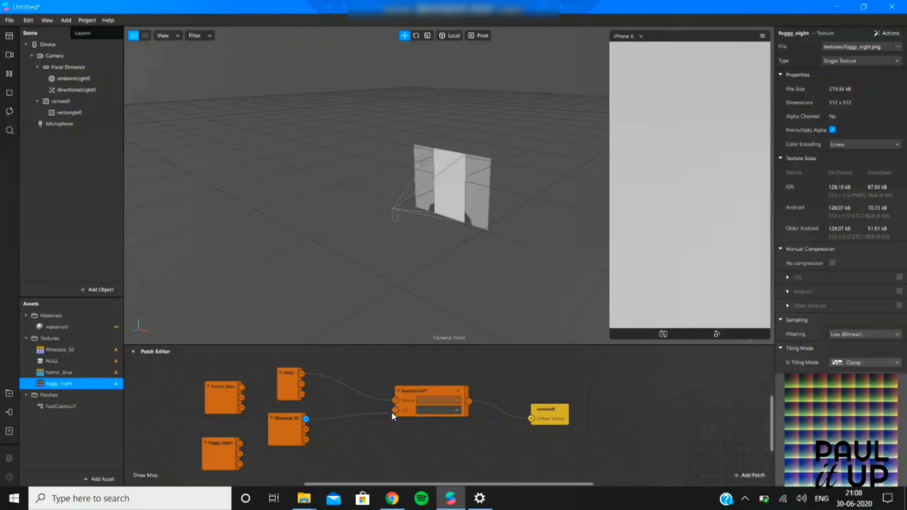
left_click_drag(391, 412, 396, 410)
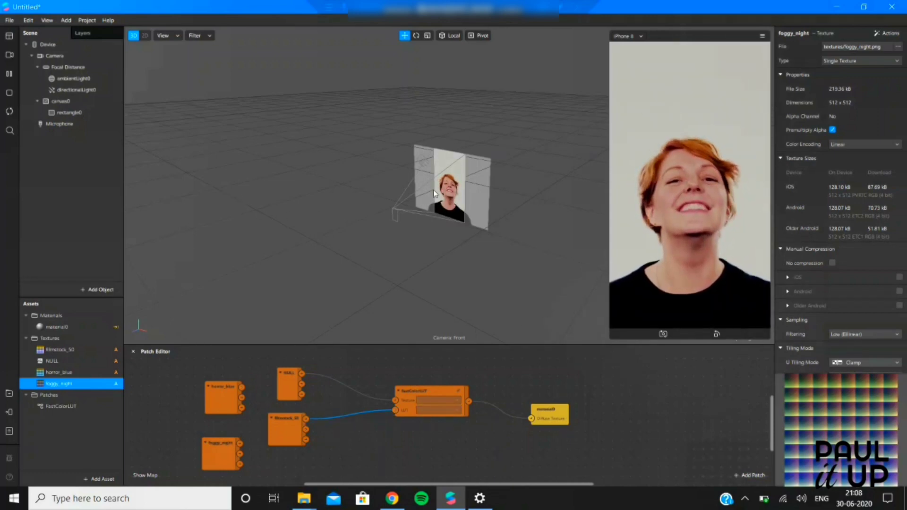
Add an ambient light under the Camera and select the existing directional light in the viewport
left_click(322, 92)
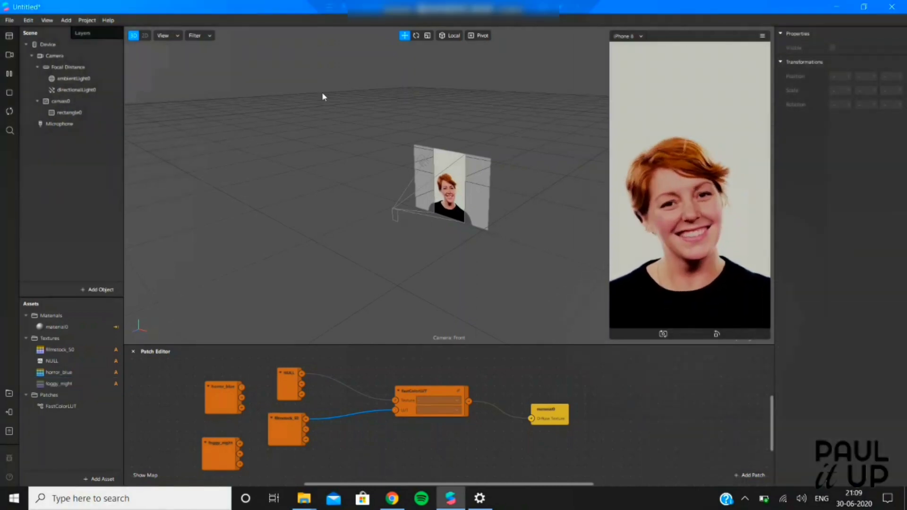
left_click(87, 57)
right_click(89, 57)
mouse_move(150, 75)
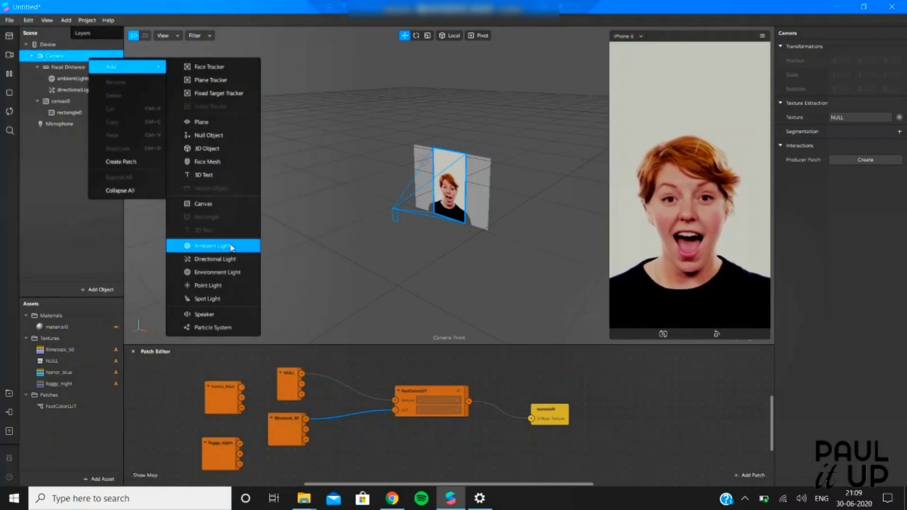
left_click(212, 245)
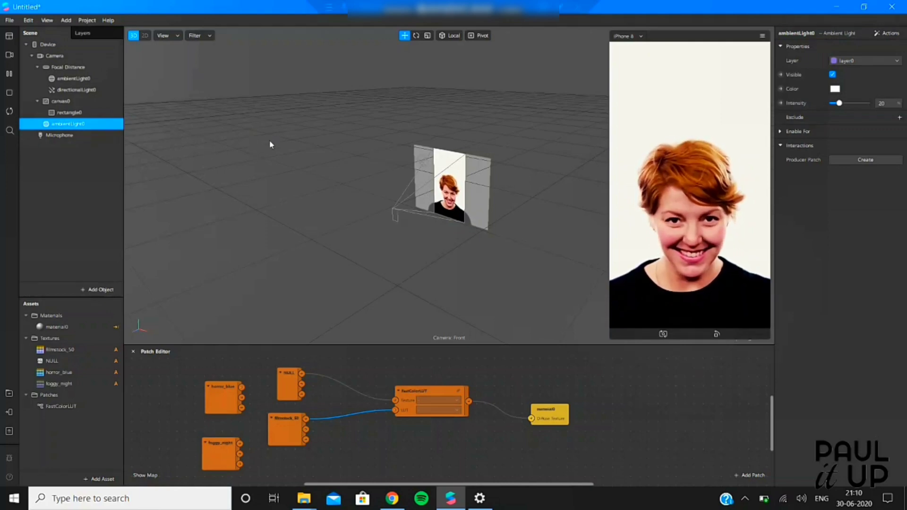
left_click(424, 159)
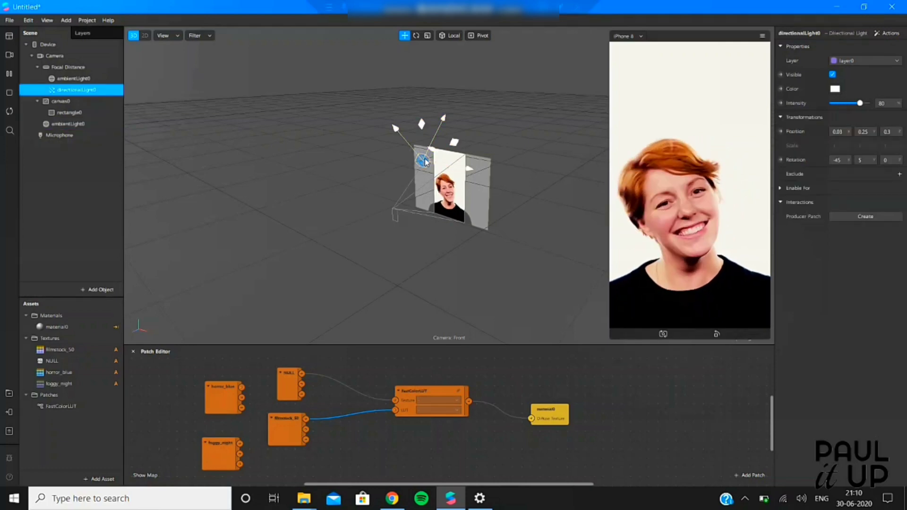
Move the directional light down to the lower edge of the canvas and set its intensity to 85
left_click_drag(425, 162, 444, 223)
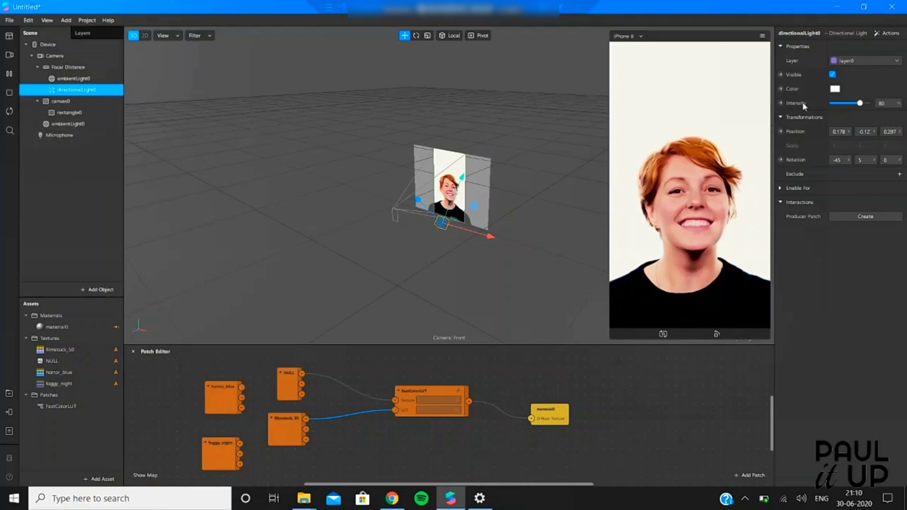
mouse_move(861, 104)
left_mouse_down()
mouse_move(822, 104)
mouse_move(869, 103)
mouse_move(836, 104)
mouse_move(862, 100)
left_mouse_up()
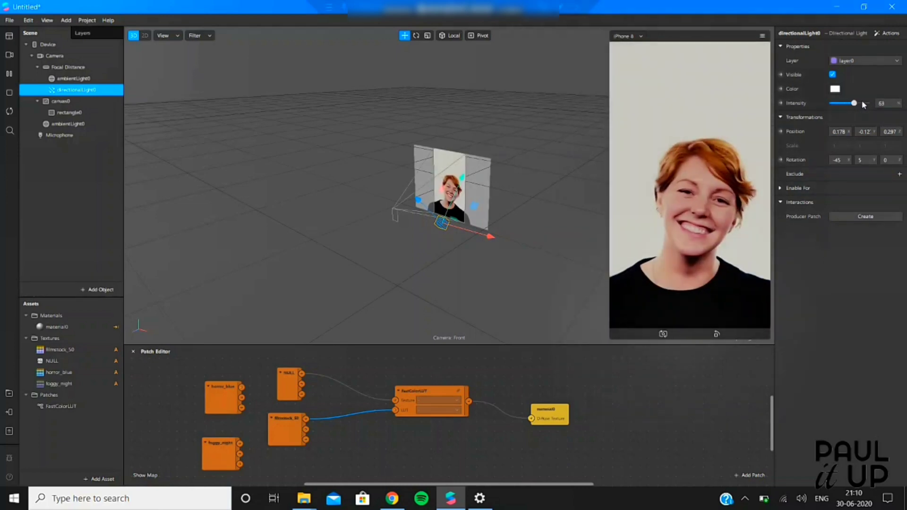
Set the directional light's color to red, #ff322b
left_click(835, 89)
left_click_drag(494, 228, 550, 169)
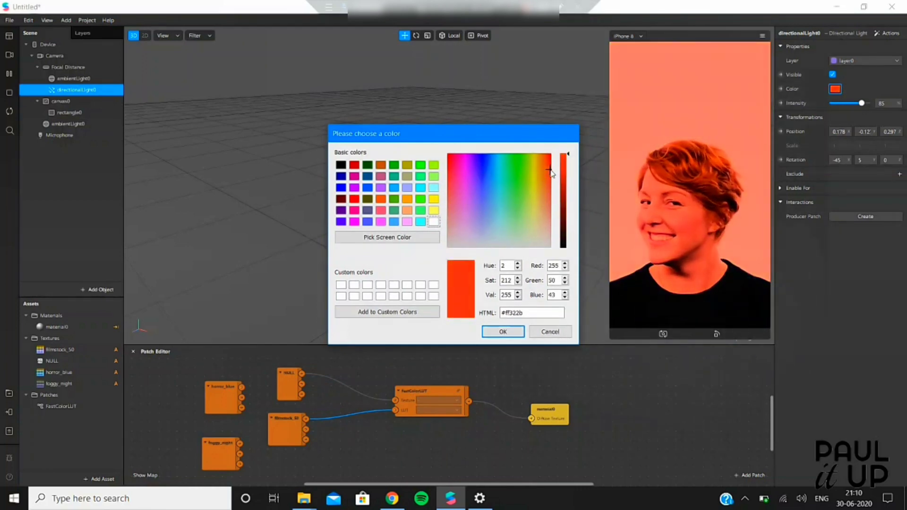
left_click(504, 332)
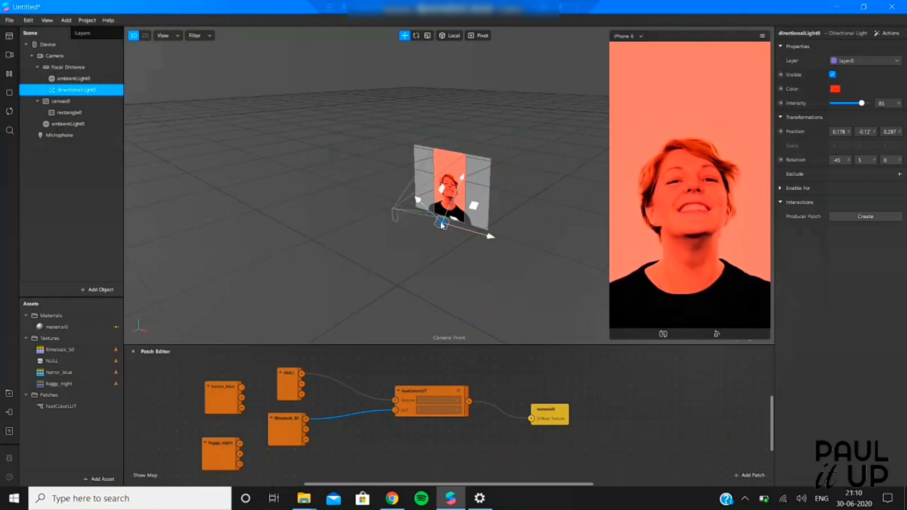
Move the red directional light up to about 0.119, 0.166, 0.166 and turn off its visibility
left_click_drag(443, 223, 443, 189)
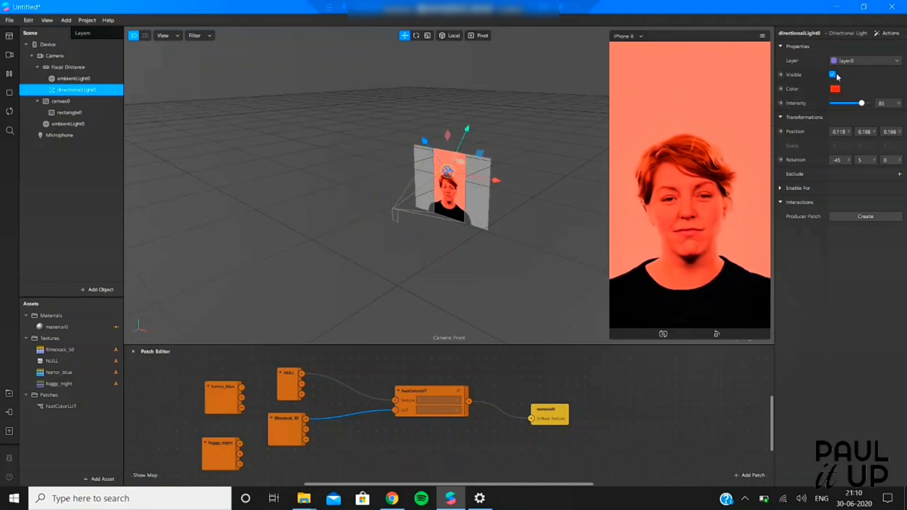
left_click(834, 74)
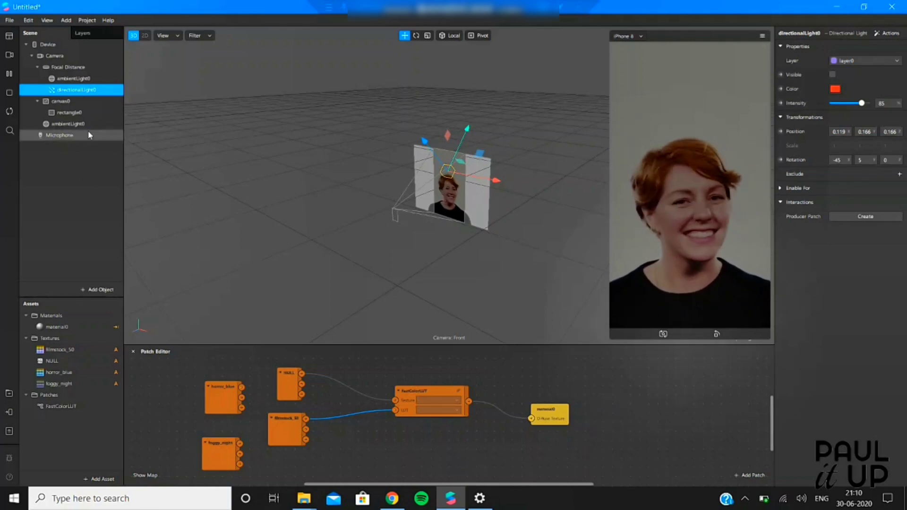
Add a second directional light under the Camera and move it to the canvas's upper corner, about 0.235, 0.366, -0.06
left_click(71, 112)
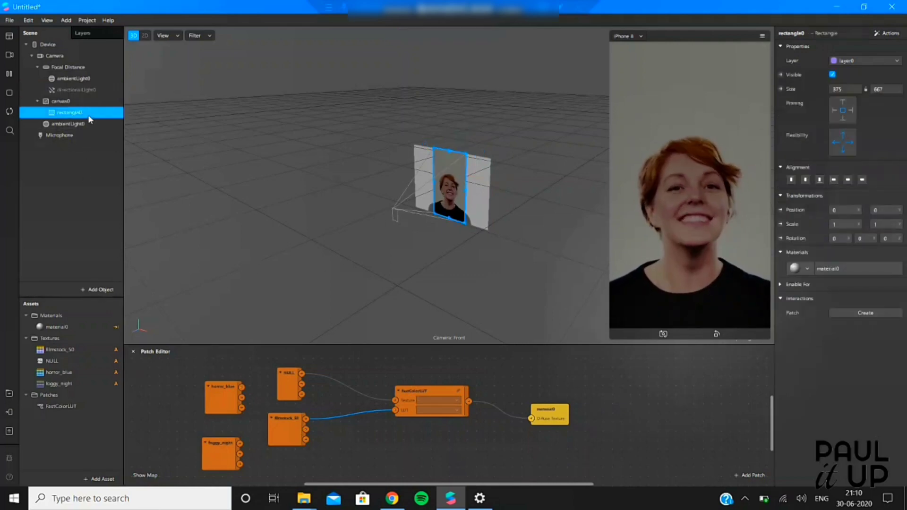
left_click(87, 102)
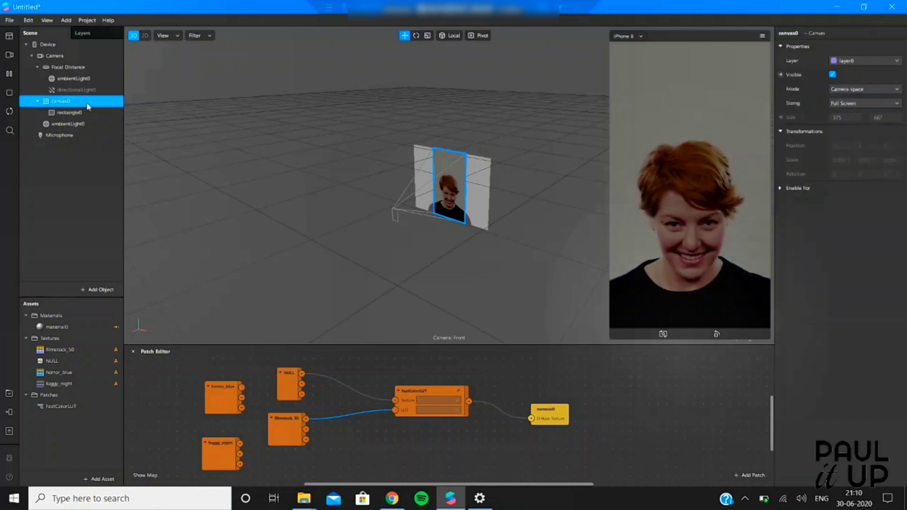
left_click(92, 59)
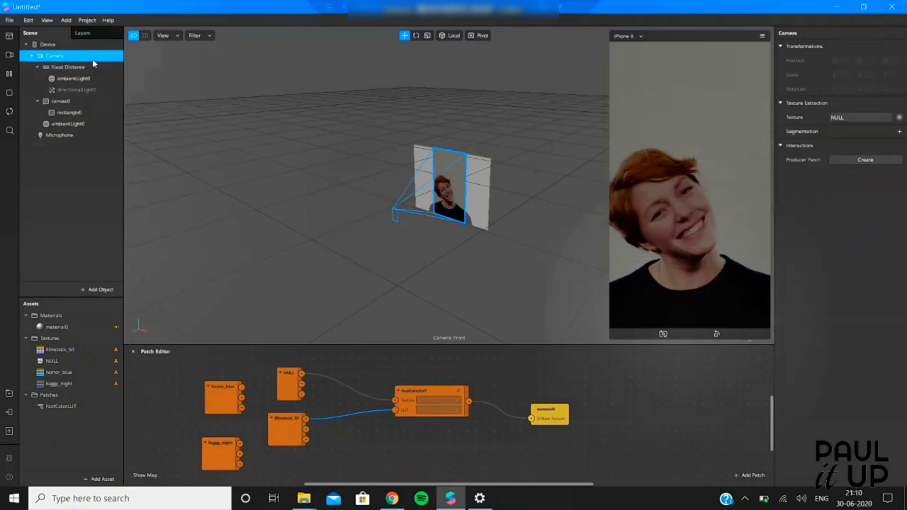
right_click(92, 58)
mouse_move(142, 69)
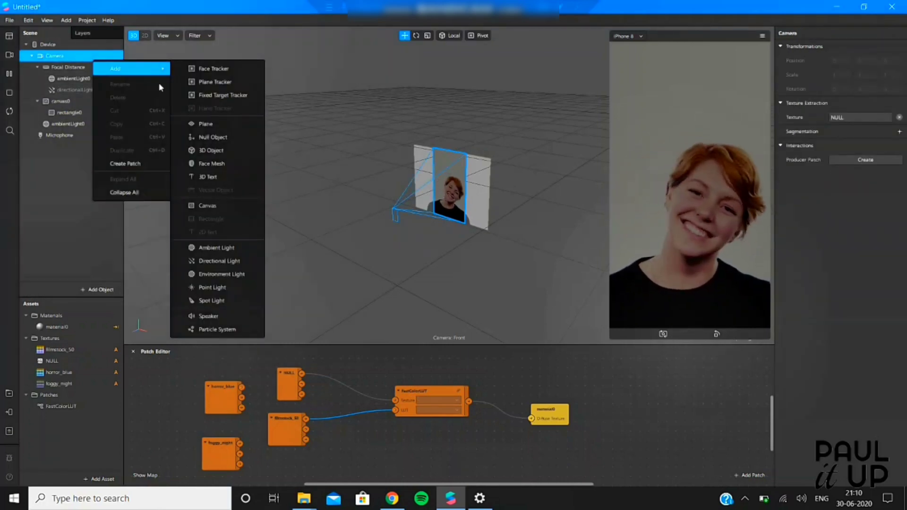
left_click(230, 263)
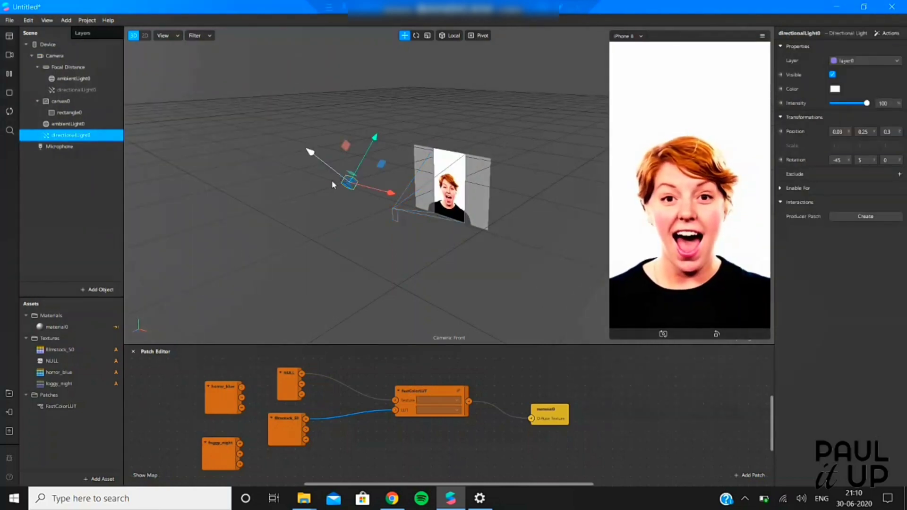
left_click_drag(356, 185, 407, 152)
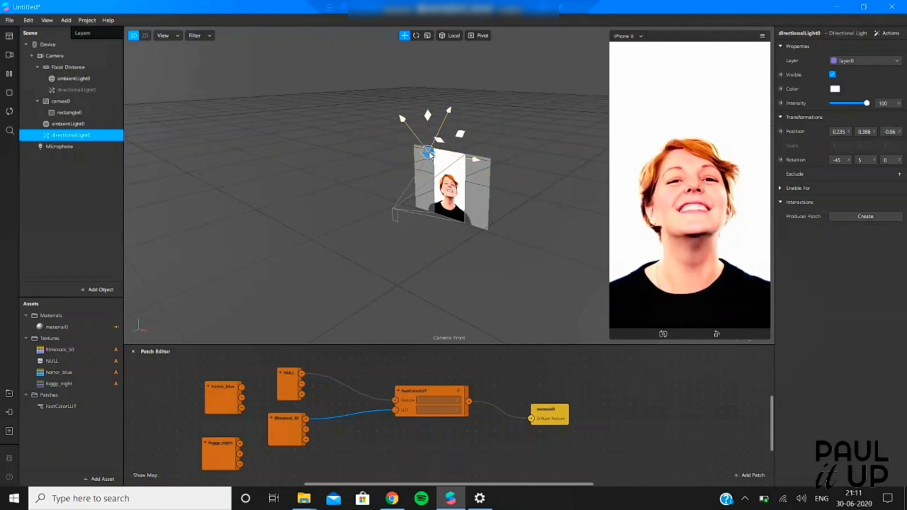
Set the new directional light's color to orange, #ff5500, and move it well above the canvas to about 0.520, 0.814, 0.344
left_click(836, 89)
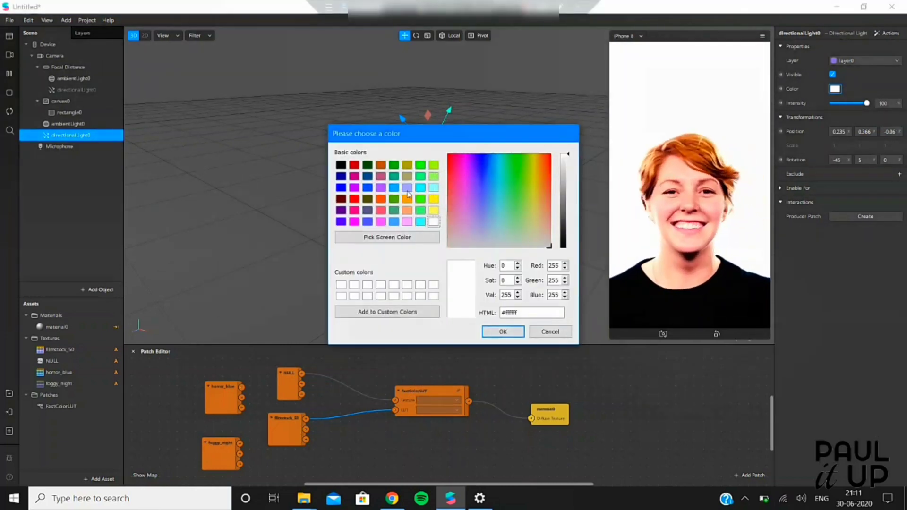
left_click(381, 199)
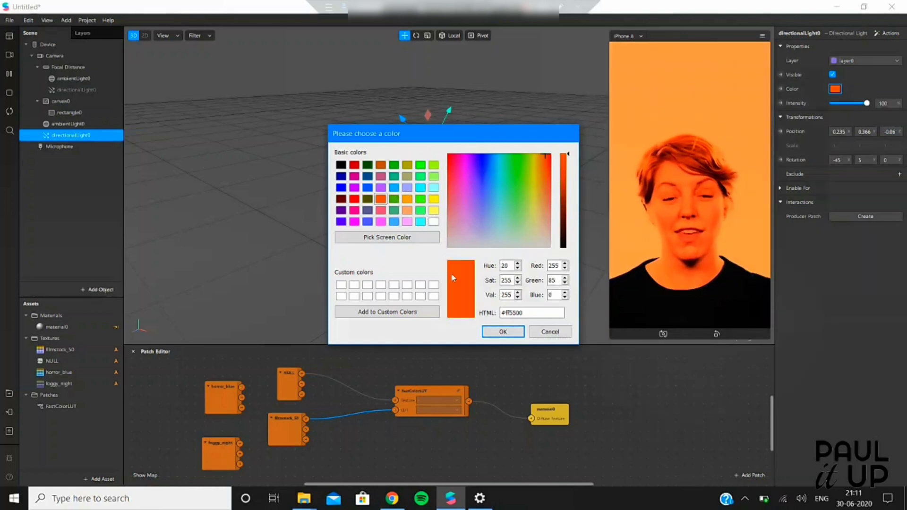
left_click(503, 332)
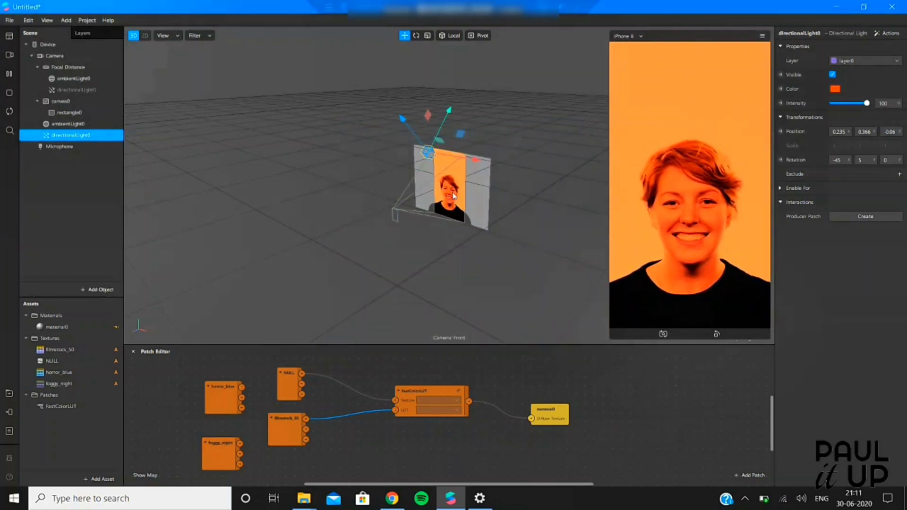
left_click_drag(422, 163, 350, 21)
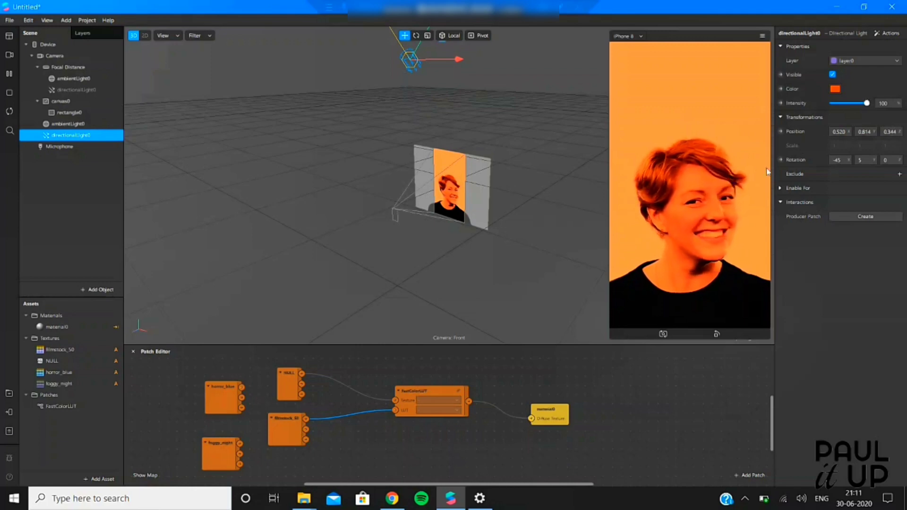